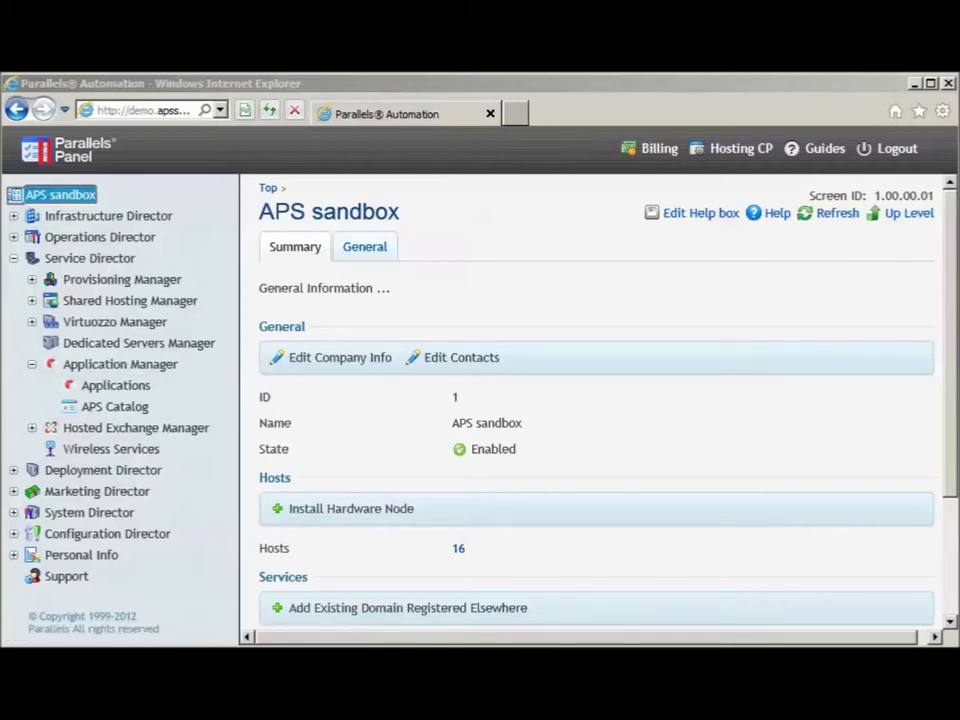
Filter the APS Applications list by 'Hostway' to show hostway_demo and Hostway IaaS Public Cloud, Demo
click(115, 385)
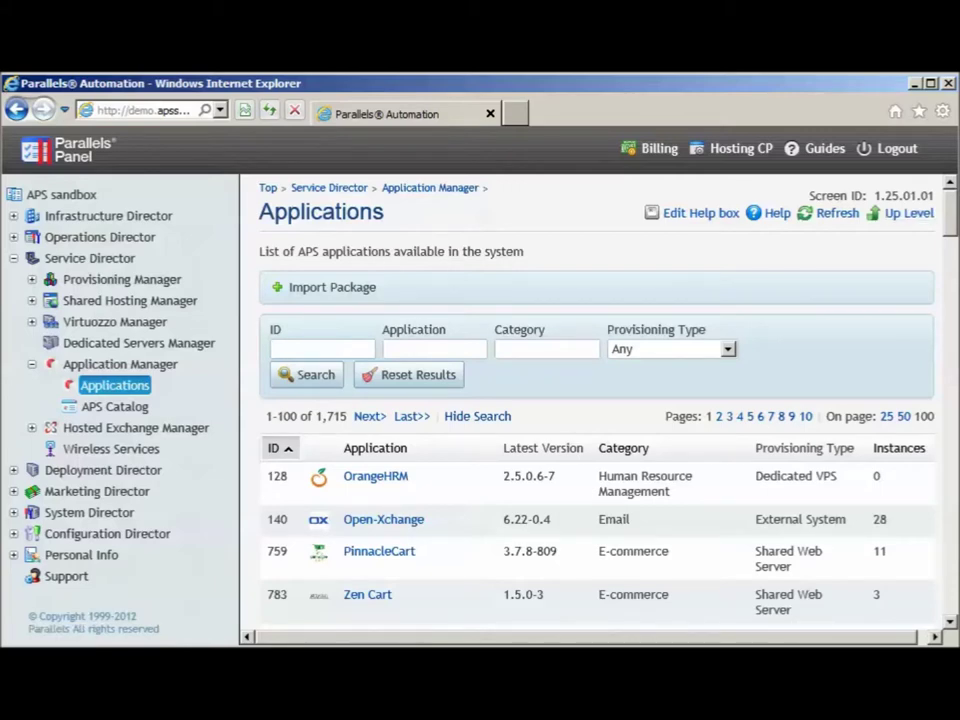
scroll(322, 368, down, 10)
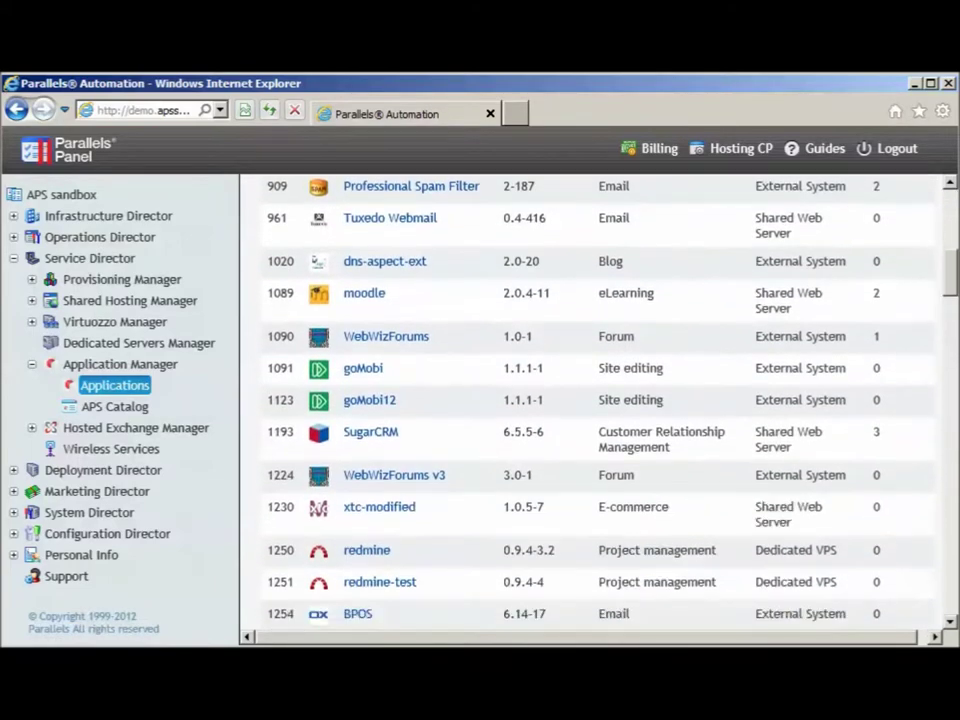
scroll(322, 368, down, 15)
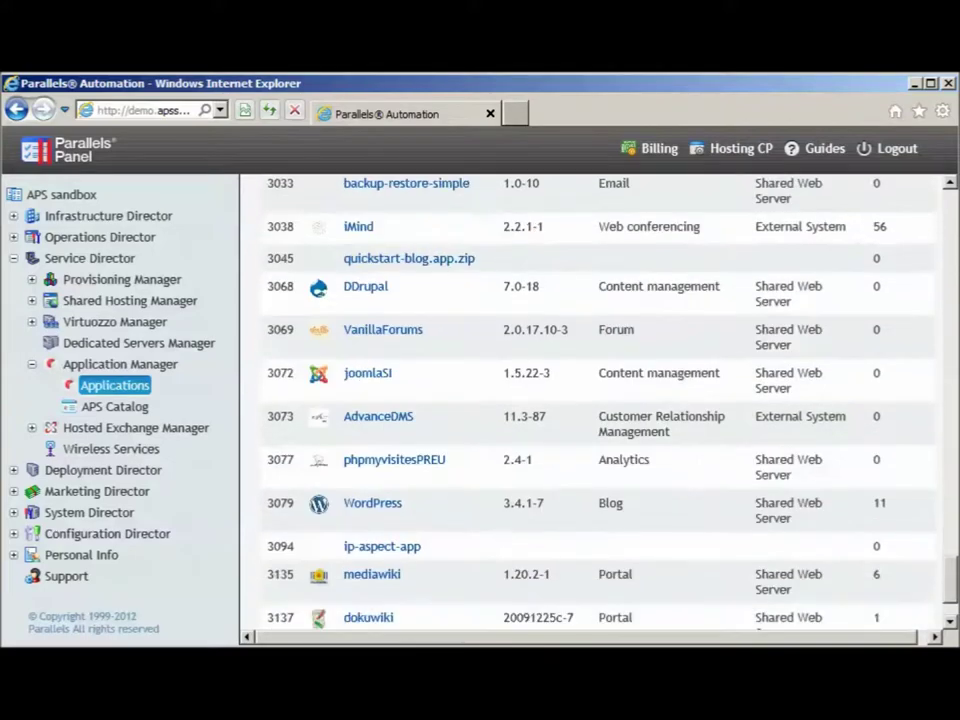
scroll(322, 368, up, 15)
scroll(595, 405, up, 20)
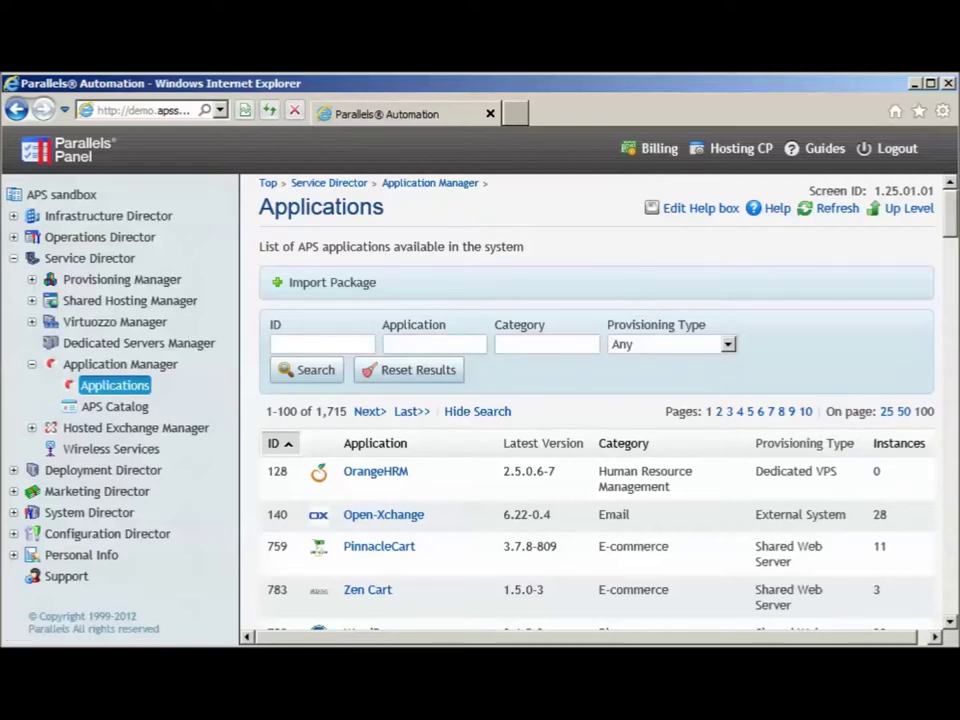
text(way*)
key(Return)
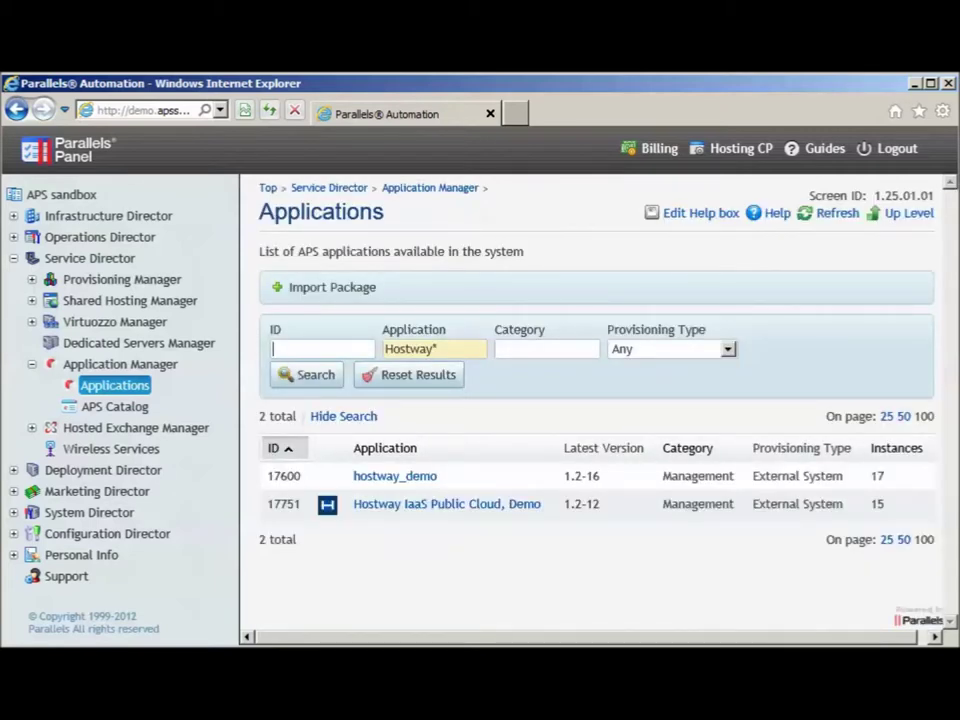
Review Hostway IaaS Public Cloud, Demo details, then open Import Package and the APS Standard catalog
click(447, 504)
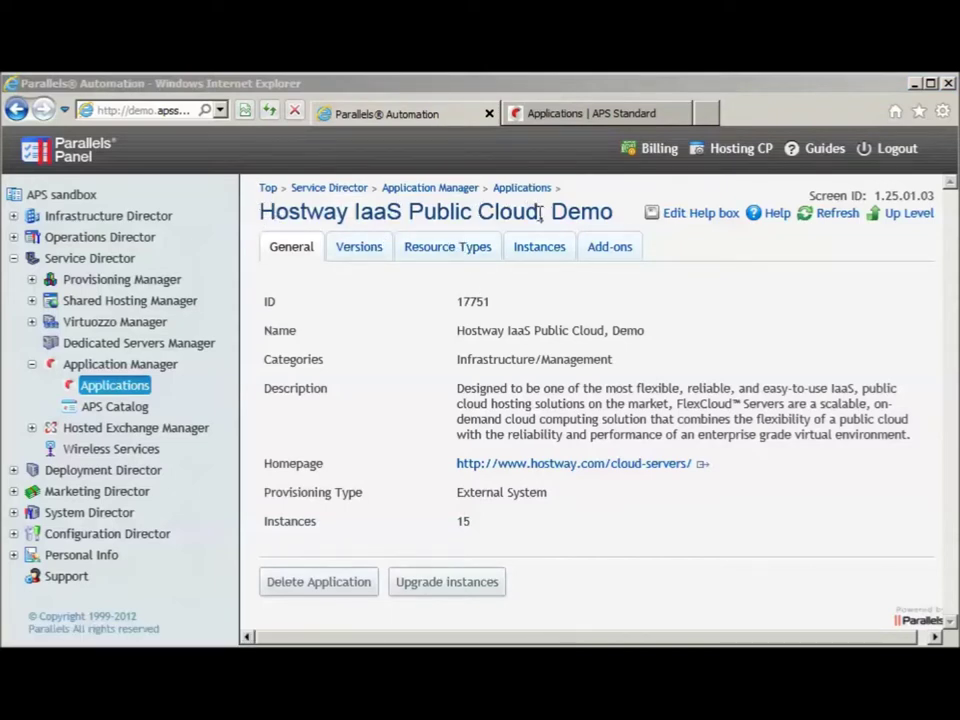
click(138, 393)
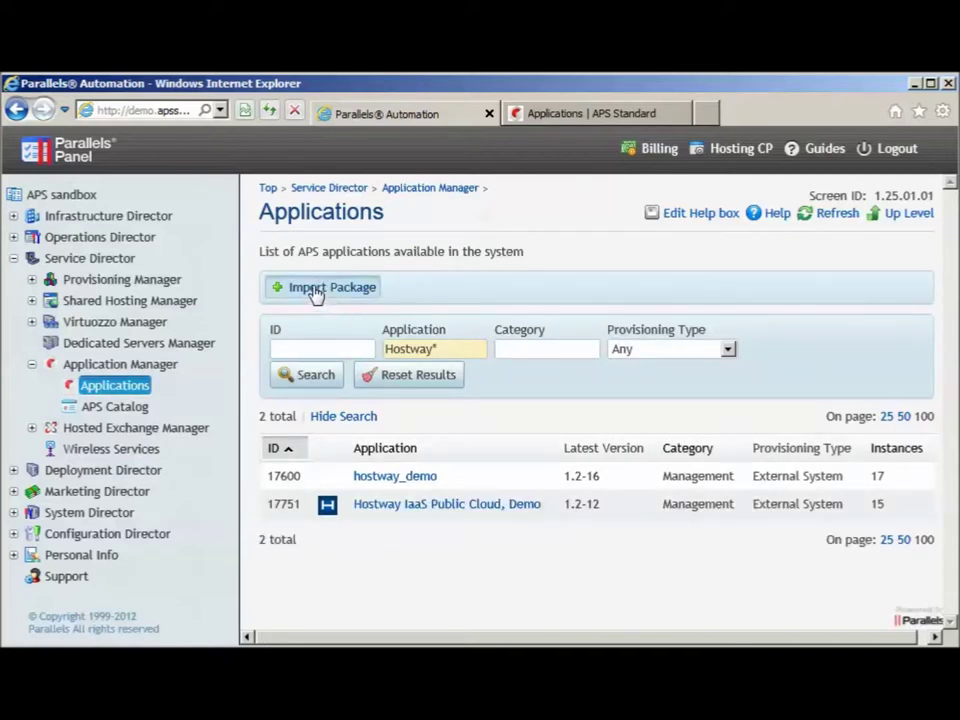
click(315, 290)
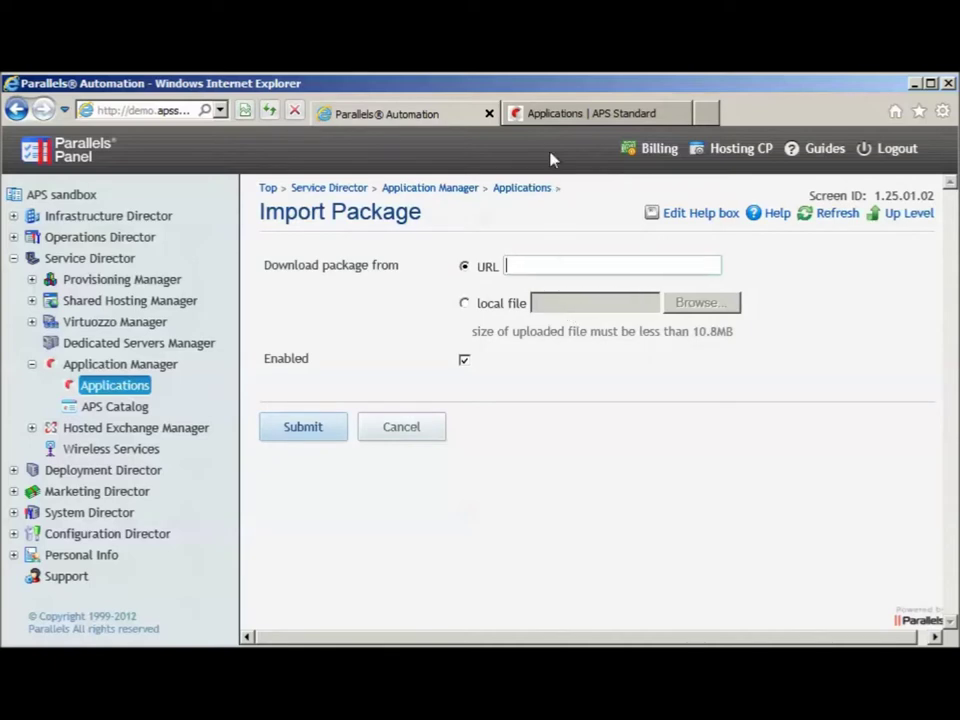
click(548, 115)
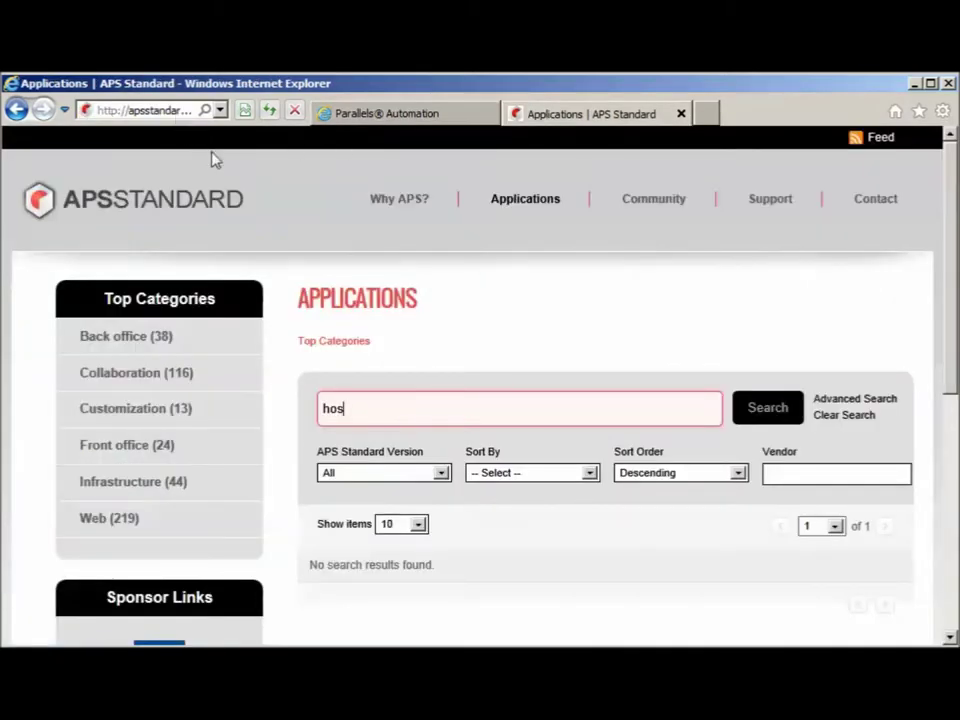
Clear the catalog search, cancel the STH Website Security Bundle download, and return to Parallels Automation
key(BackSpace)
key(BackSpace)
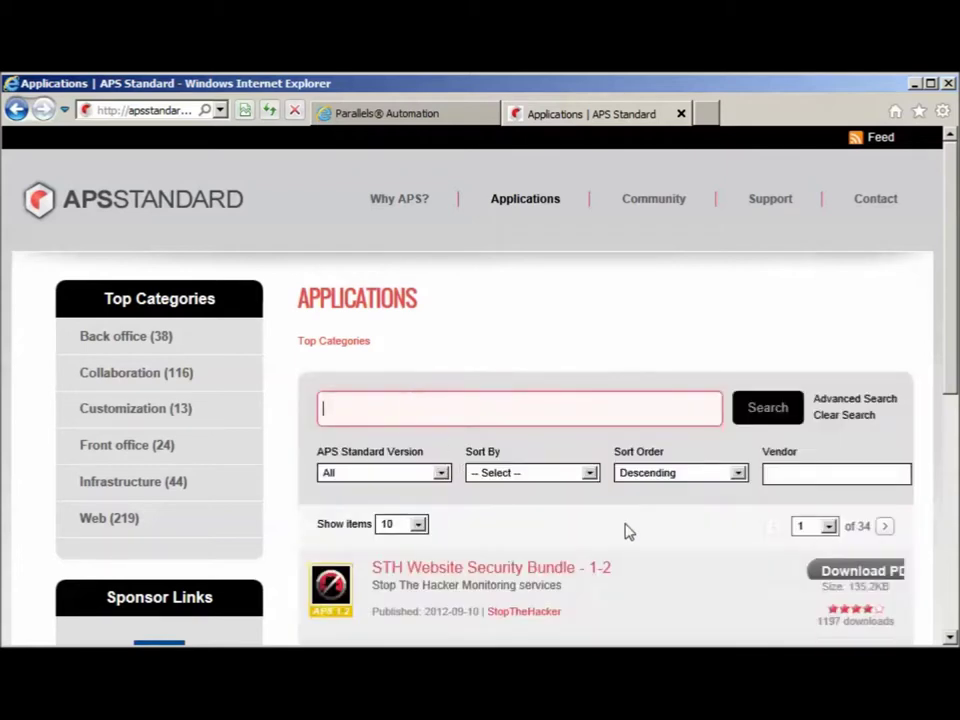
drag(955, 270, 954, 300)
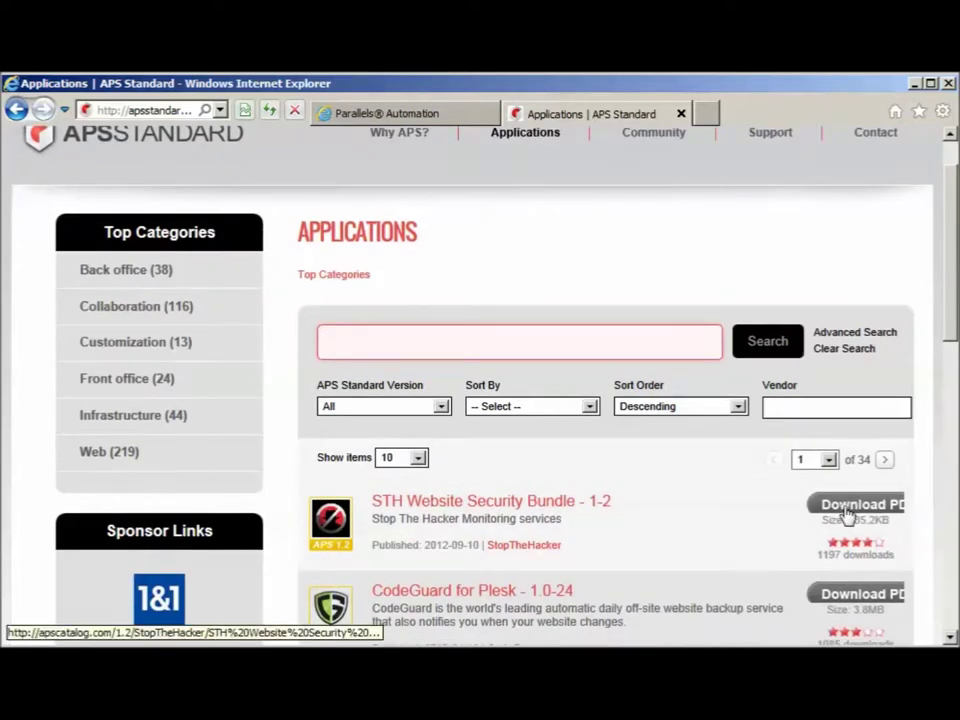
click(847, 510)
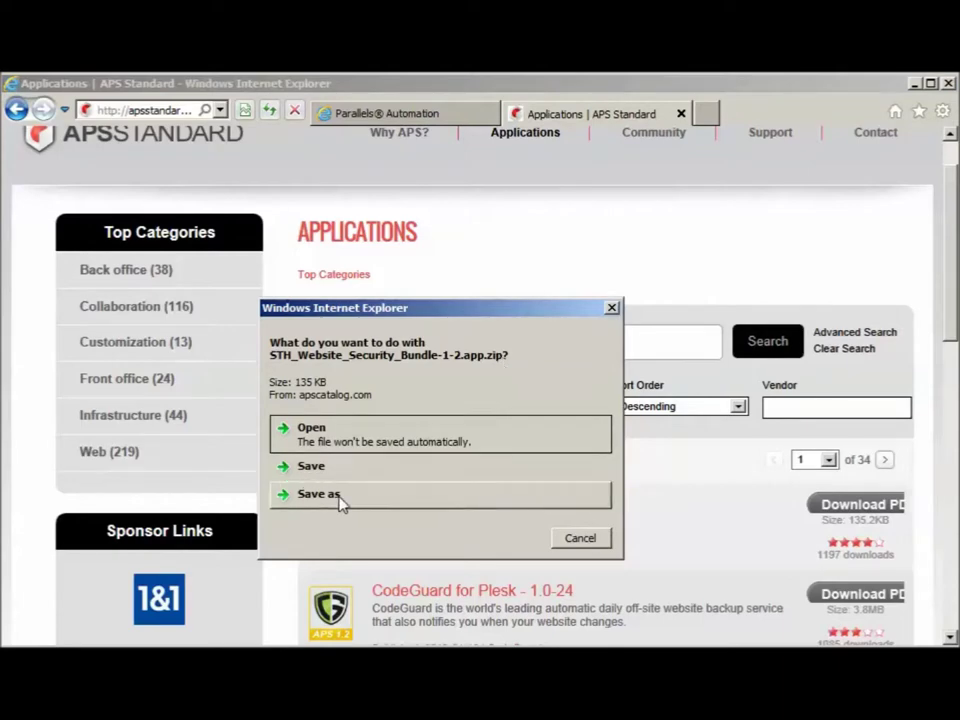
click(598, 540)
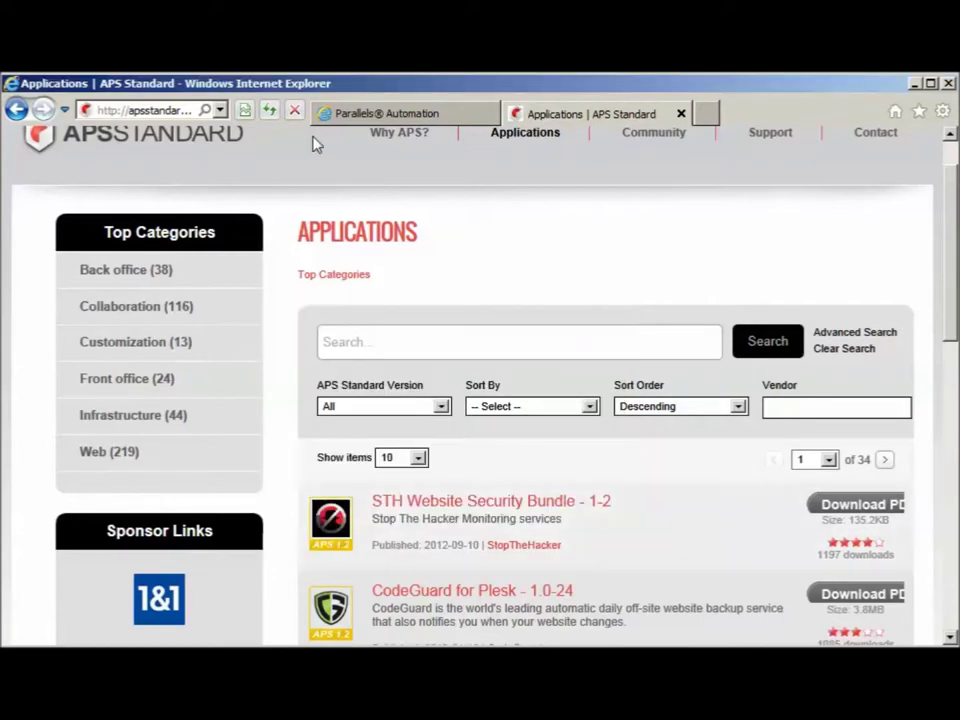
click(428, 116)
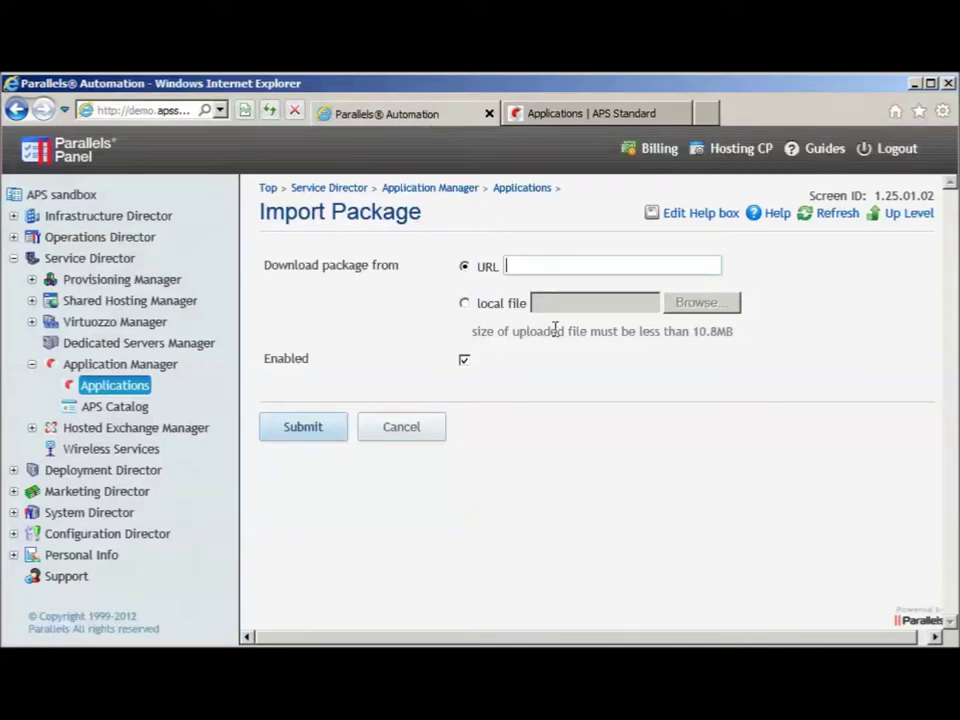
Cancel the local-file package import and go back to the filtered Hostway Applications list
click(518, 303)
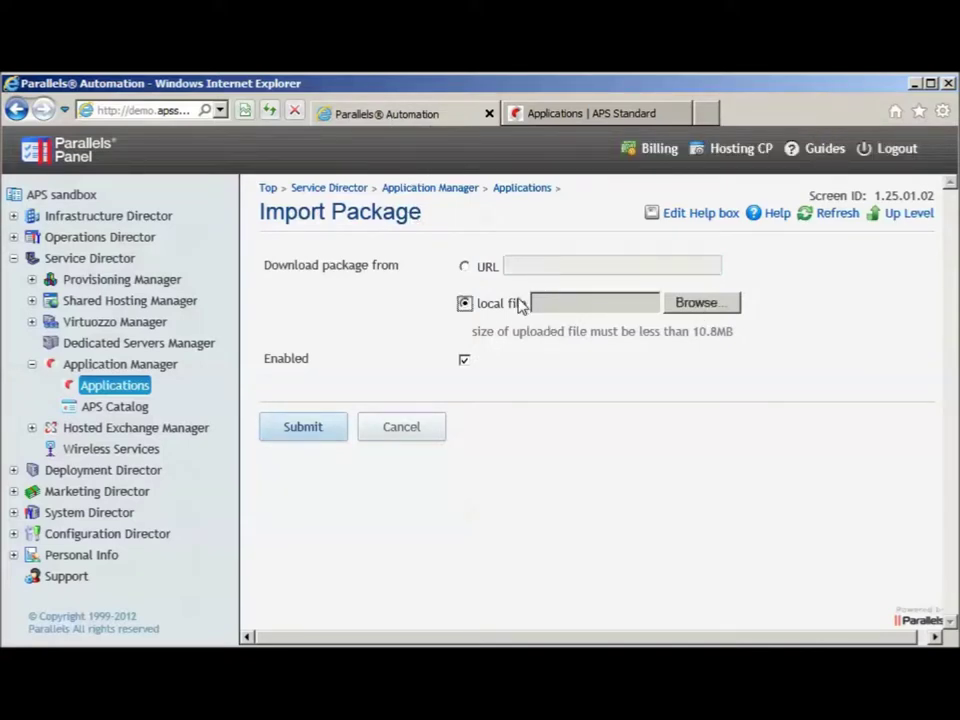
click(711, 310)
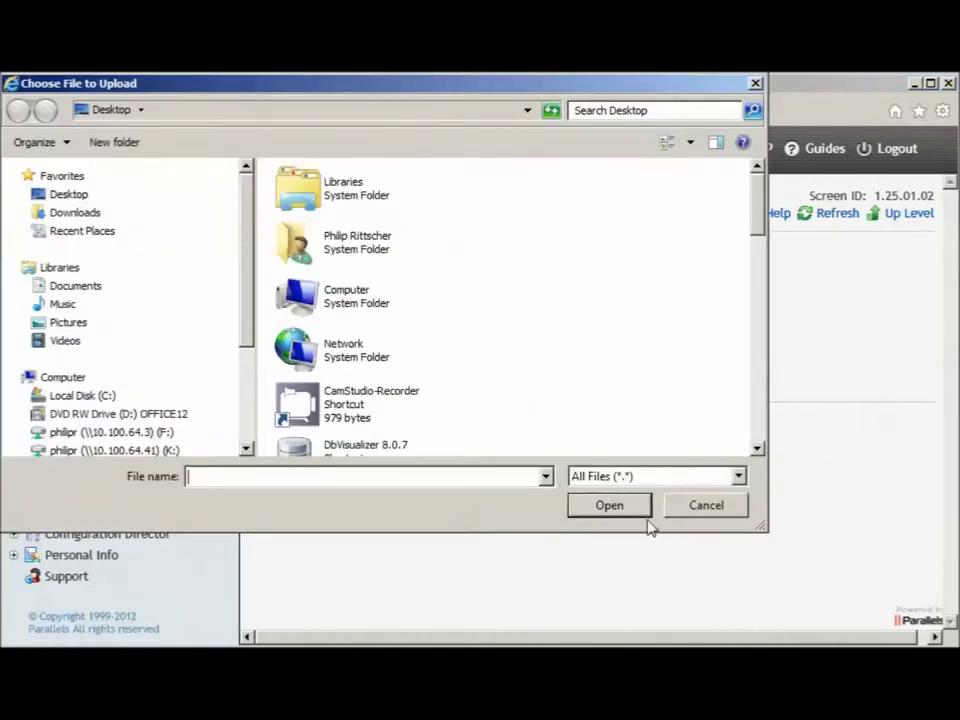
click(698, 510)
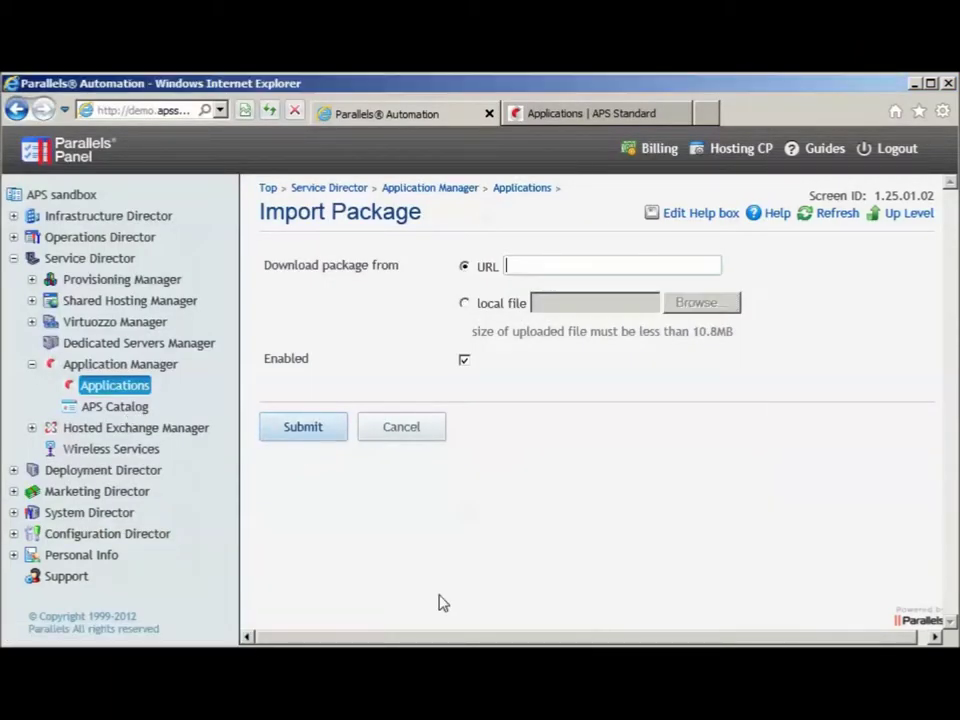
click(118, 390)
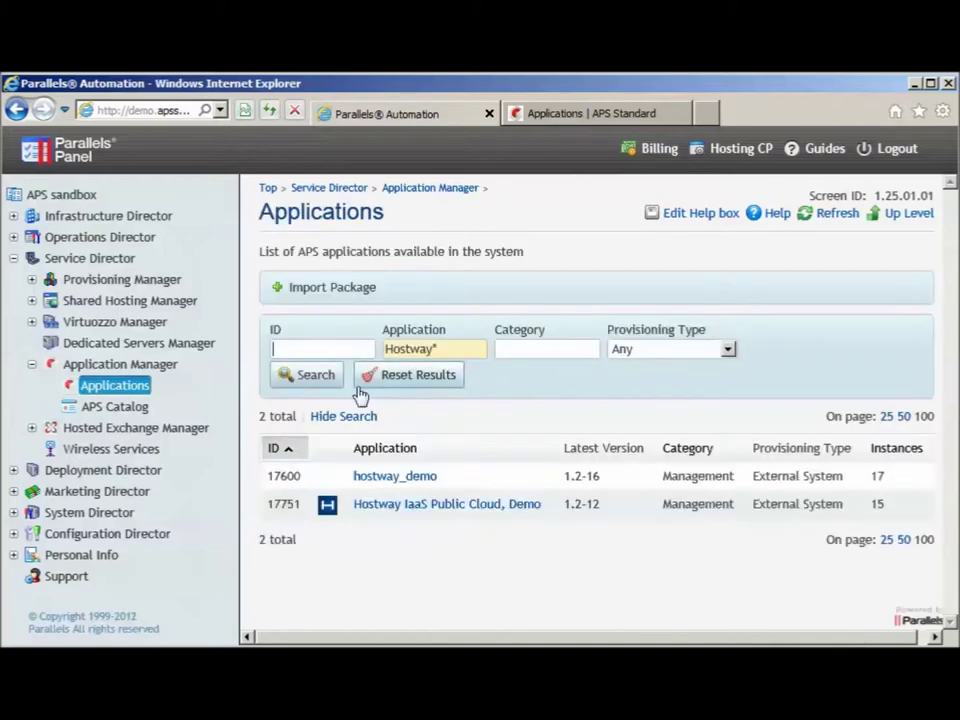
View the Hostway IaaS Public Cloud, Demo details, then go to the Billing Home page
click(401, 512)
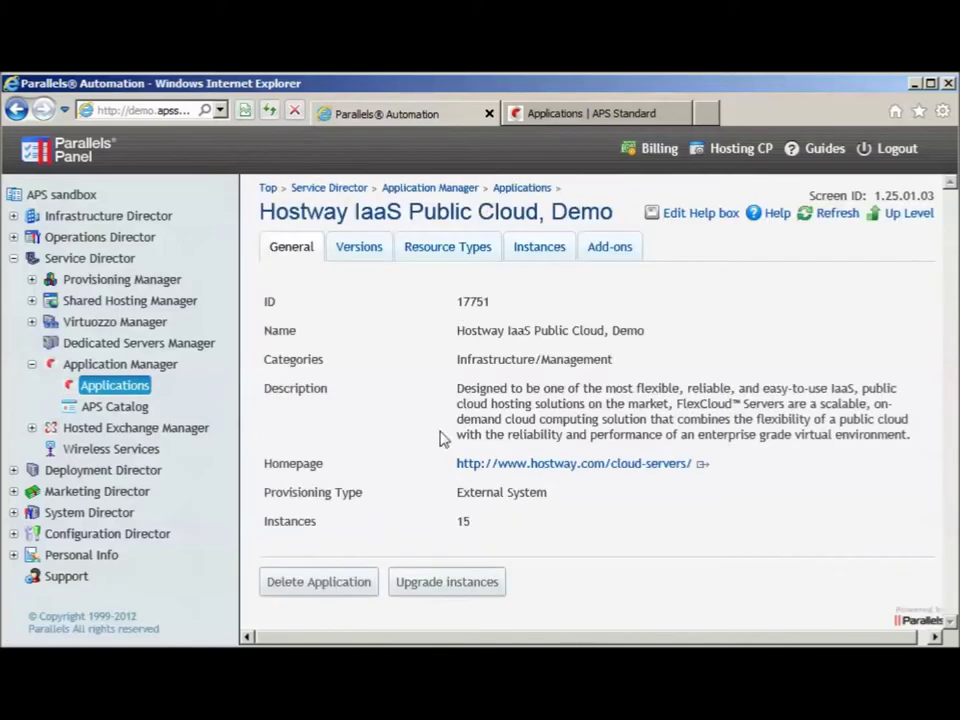
click(651, 156)
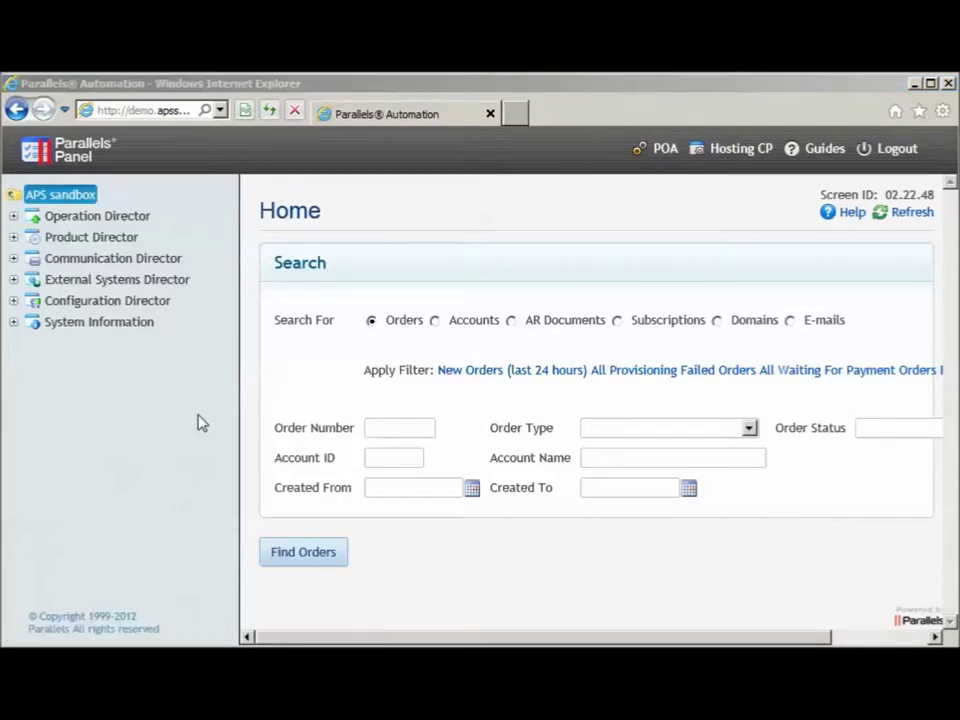
Filter Service Plans by name 'hostway', leaving only plan 1130 Hostway IaaS Public Cloud, Demo
click(13, 238)
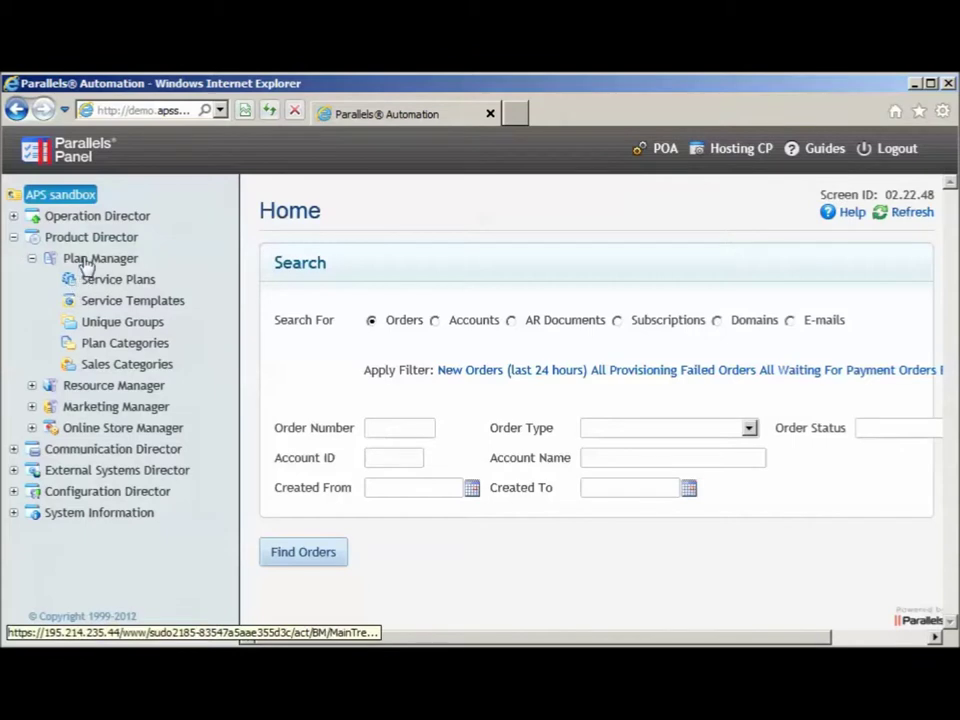
click(108, 280)
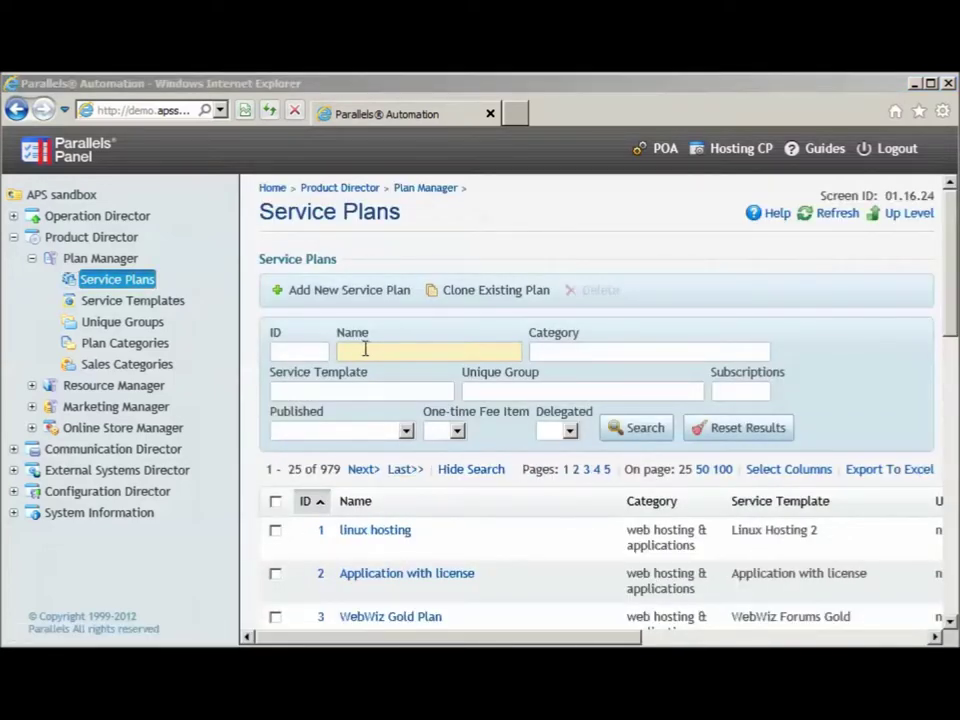
drag(945, 300, 953, 245)
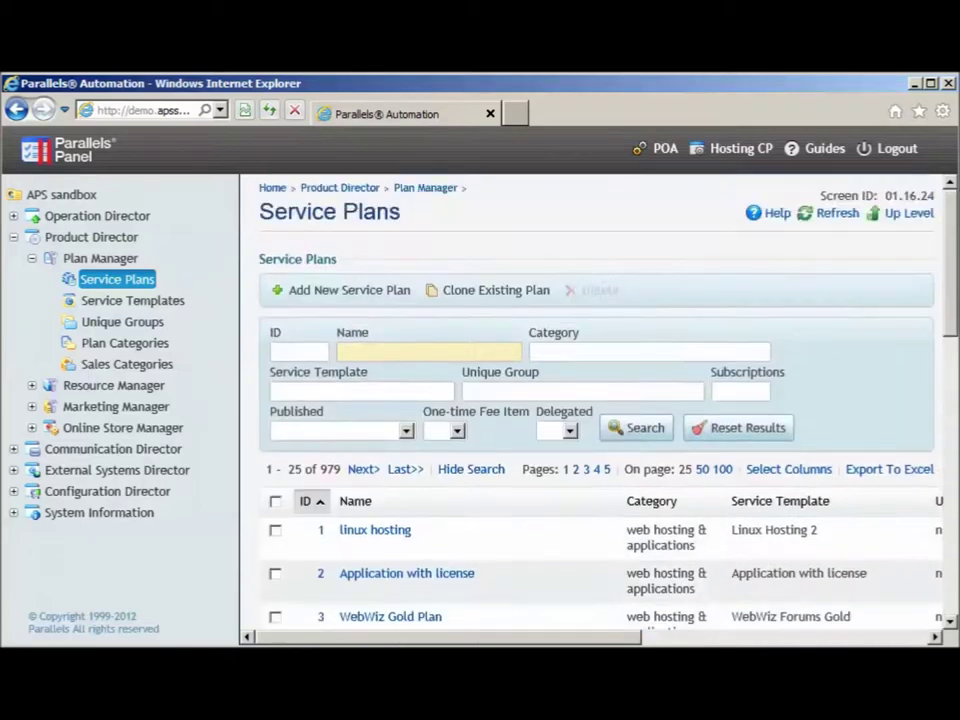
click(384, 351)
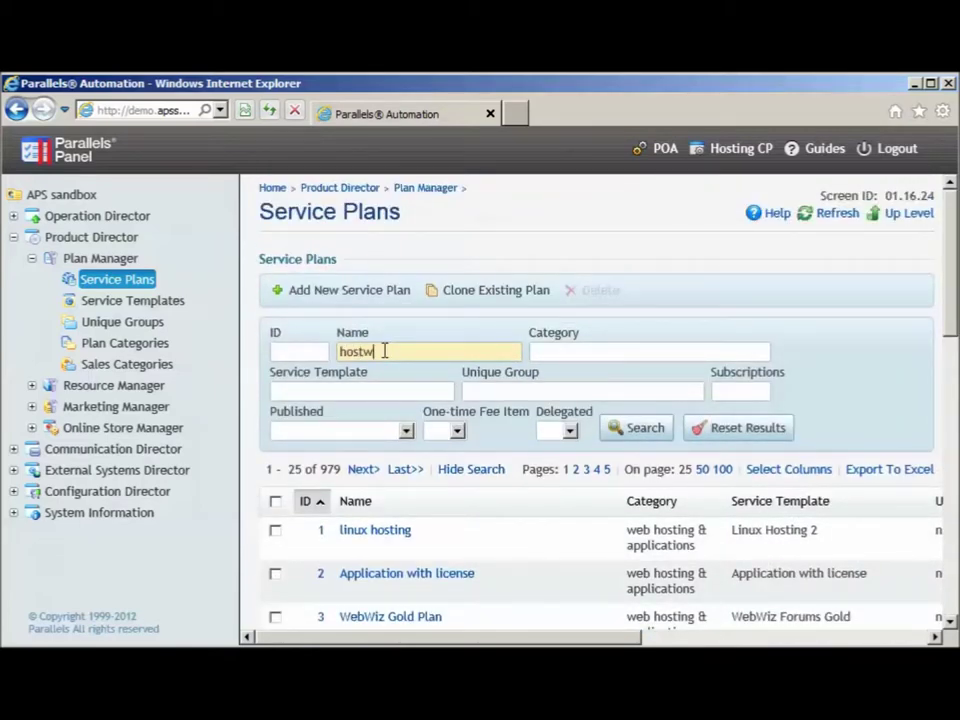
key(Return)
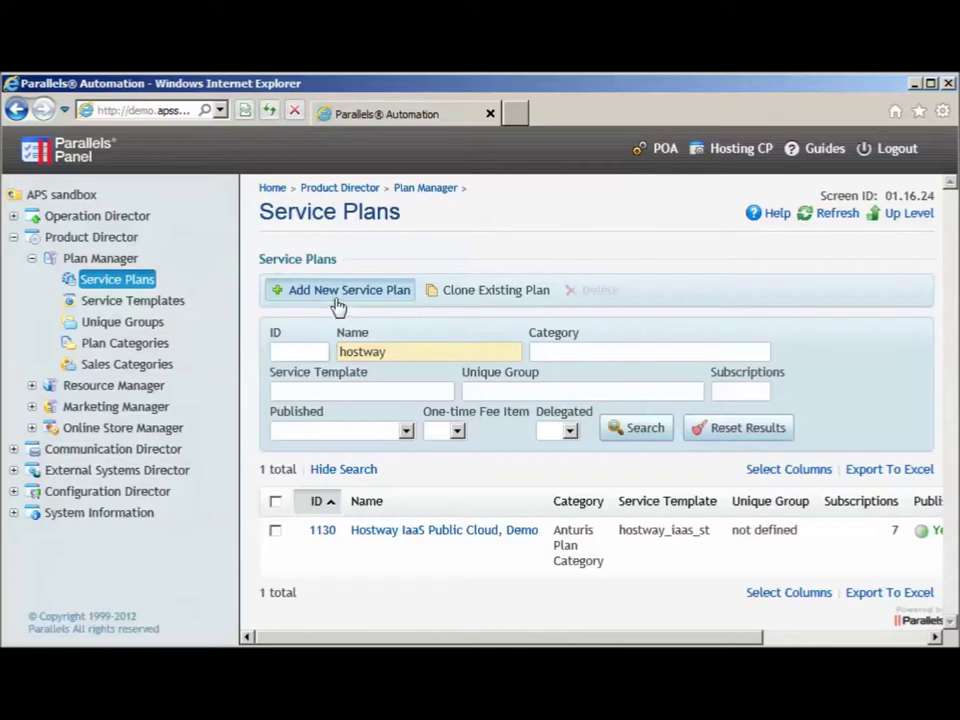
Start a new service plan from the hostway_iaas_st template, review Step 1, and leave it unsaved
click(336, 302)
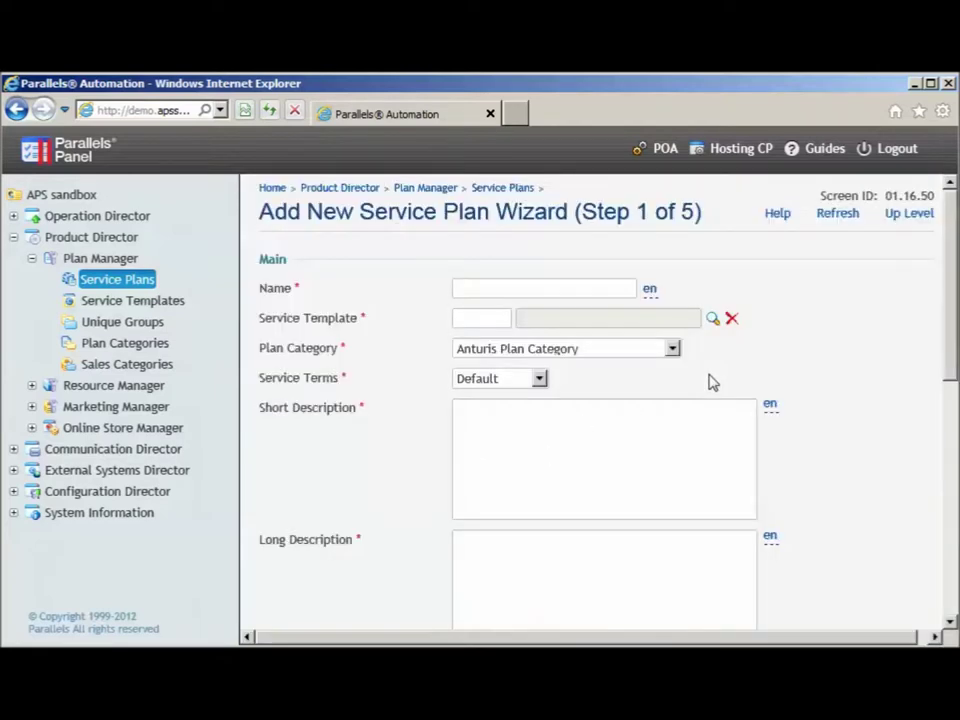
click(712, 318)
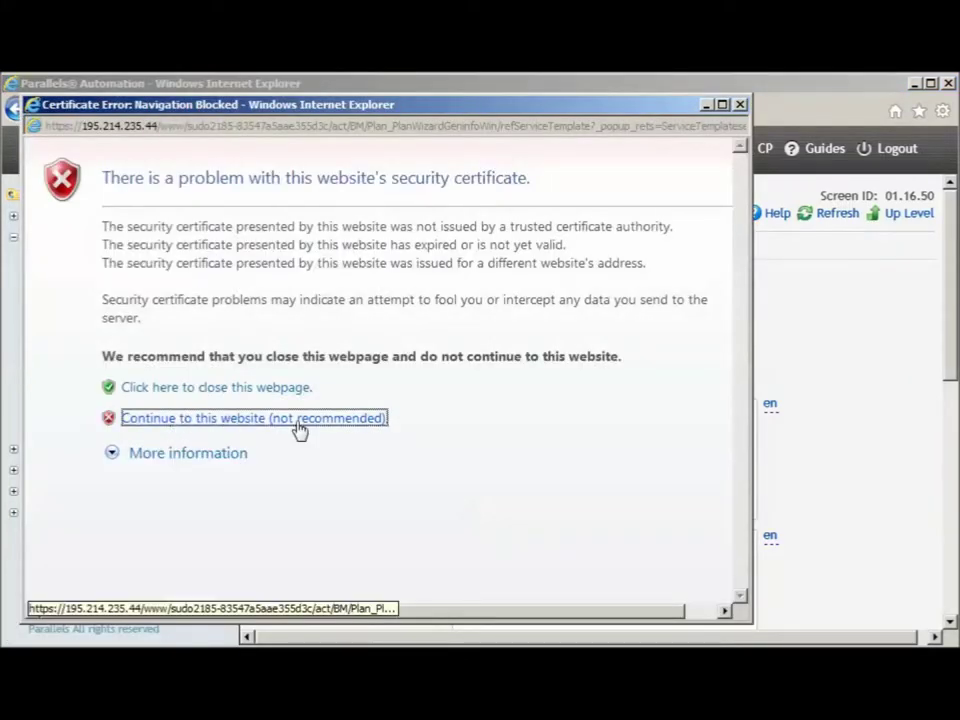
click(298, 420)
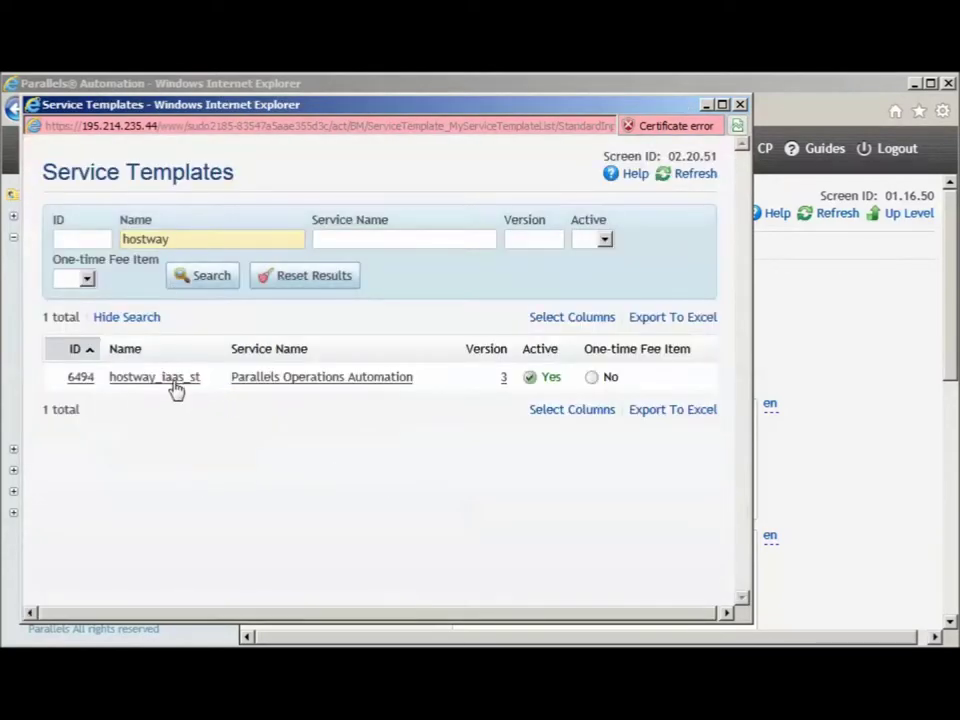
click(172, 378)
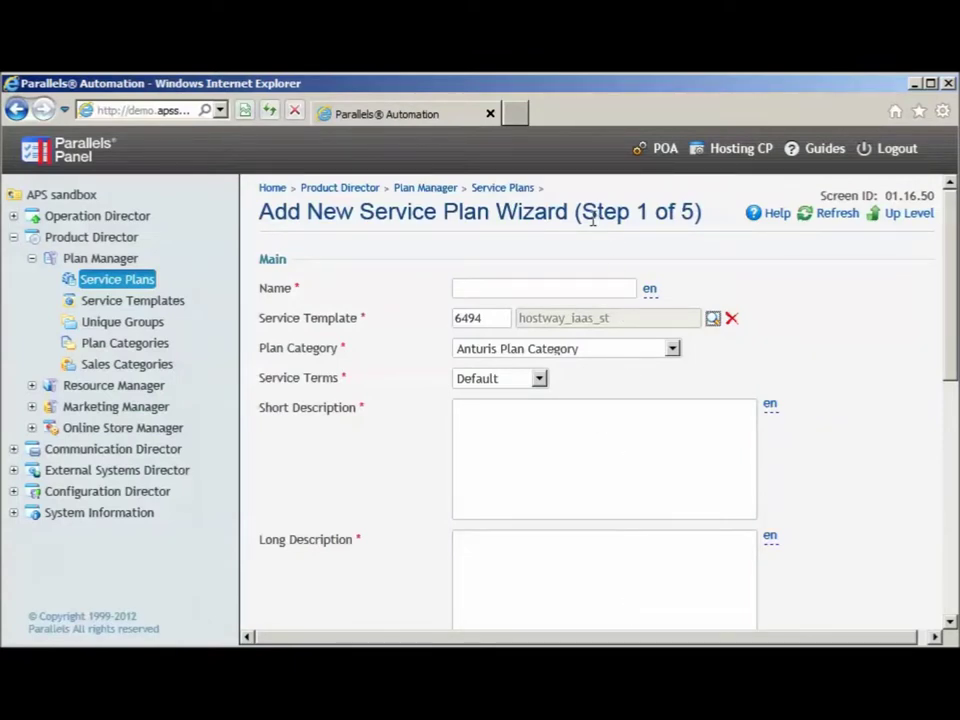
drag(581, 212, 695, 238)
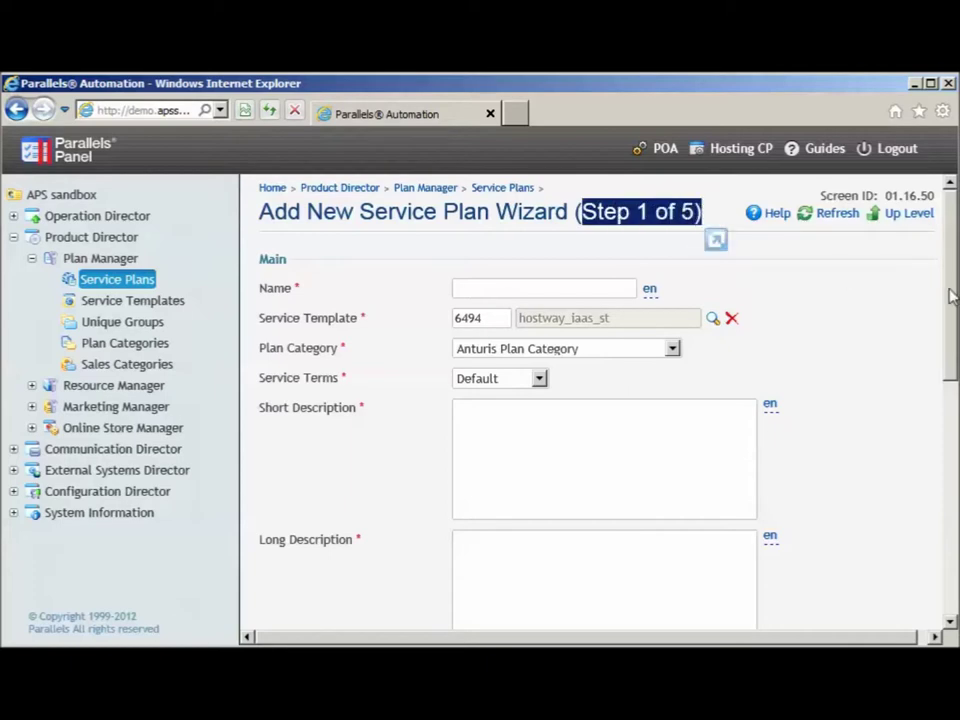
drag(951, 296, 950, 546)
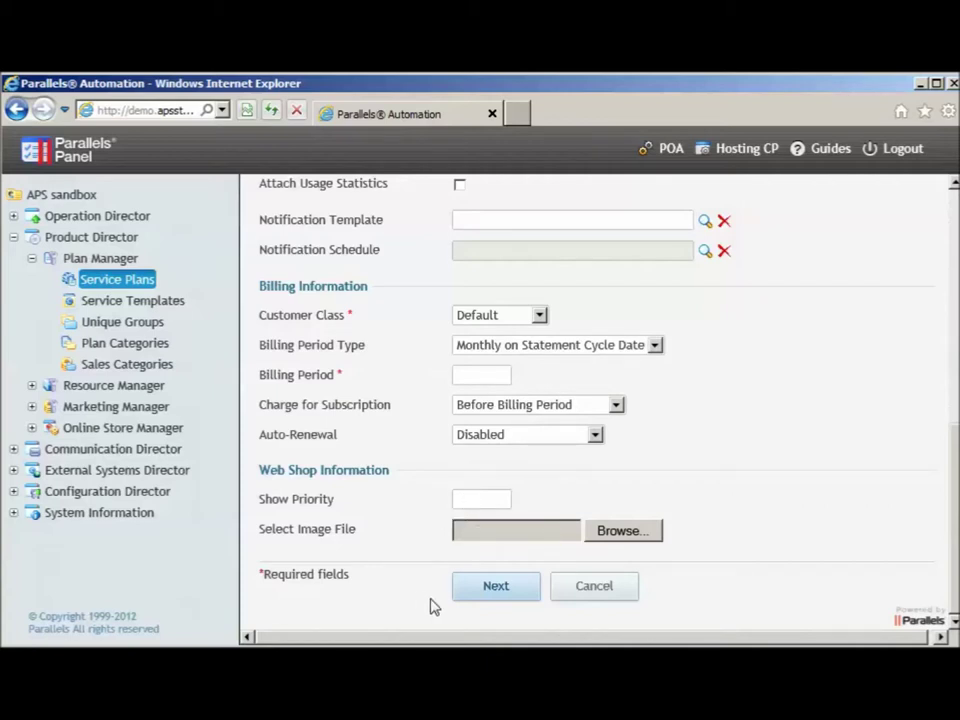
click(97, 283)
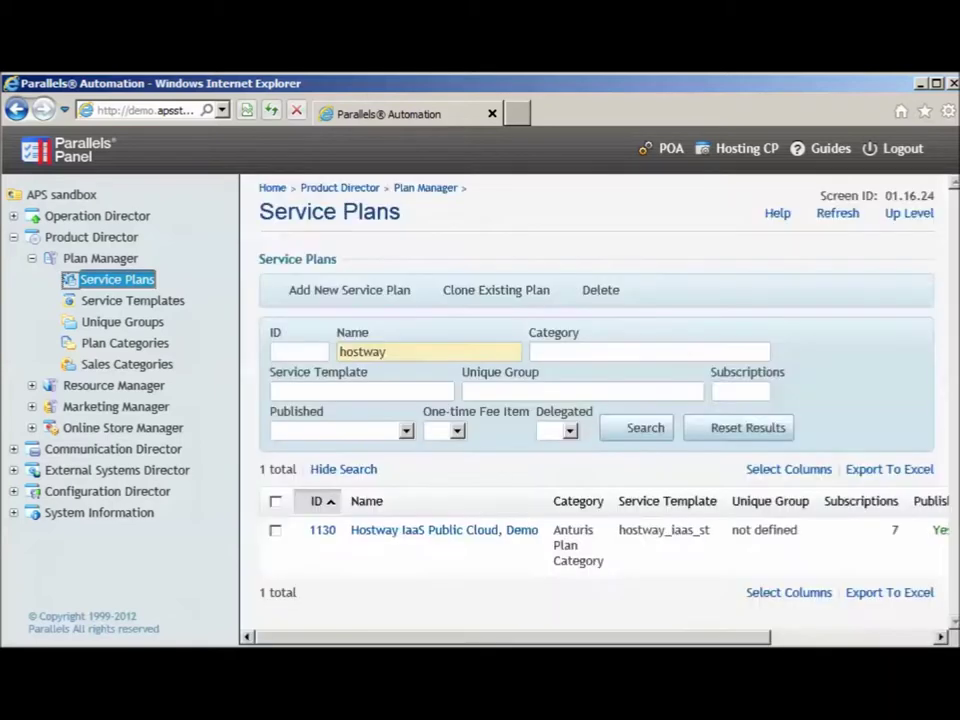
Open plan #1130 Hostway IaaS Public Cloud, Demo and review its General tab
click(437, 538)
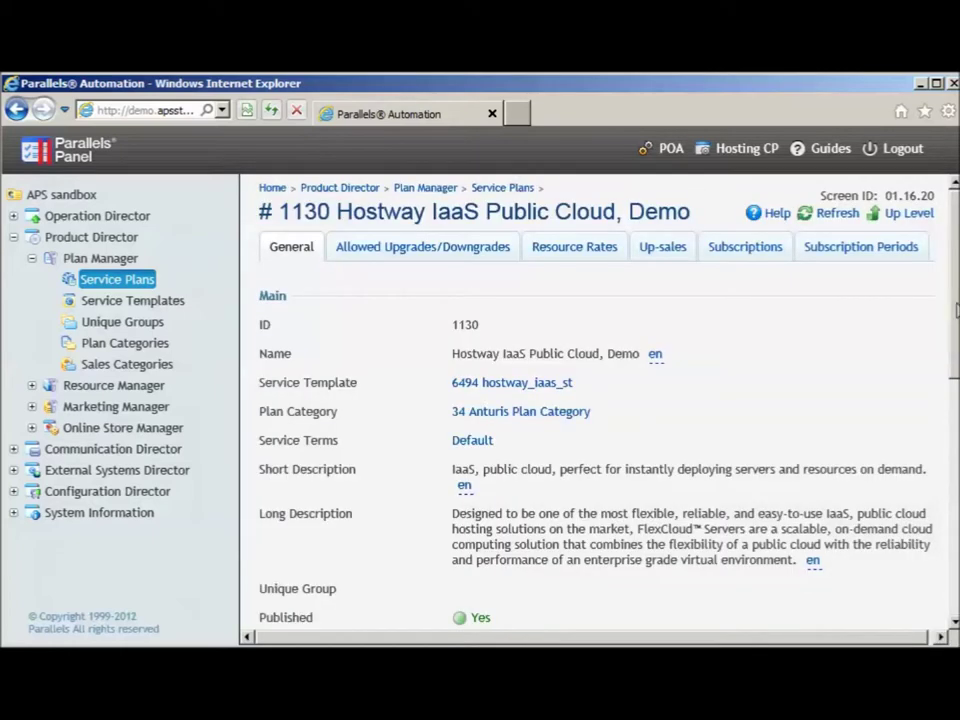
scroll(956, 310, down, 6)
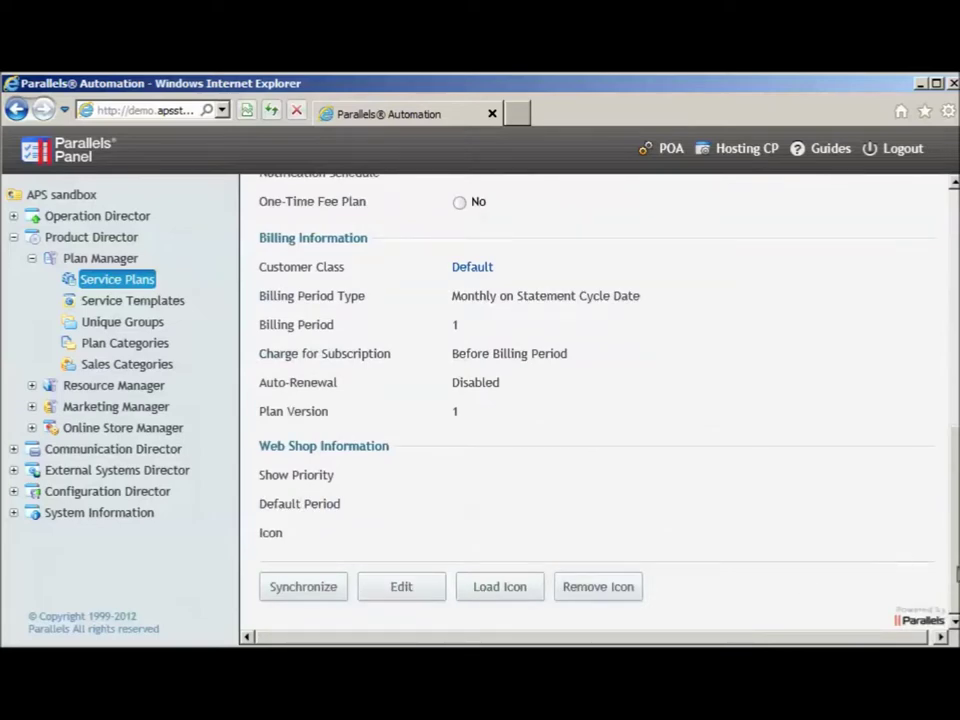
drag(955, 568, 950, 305)
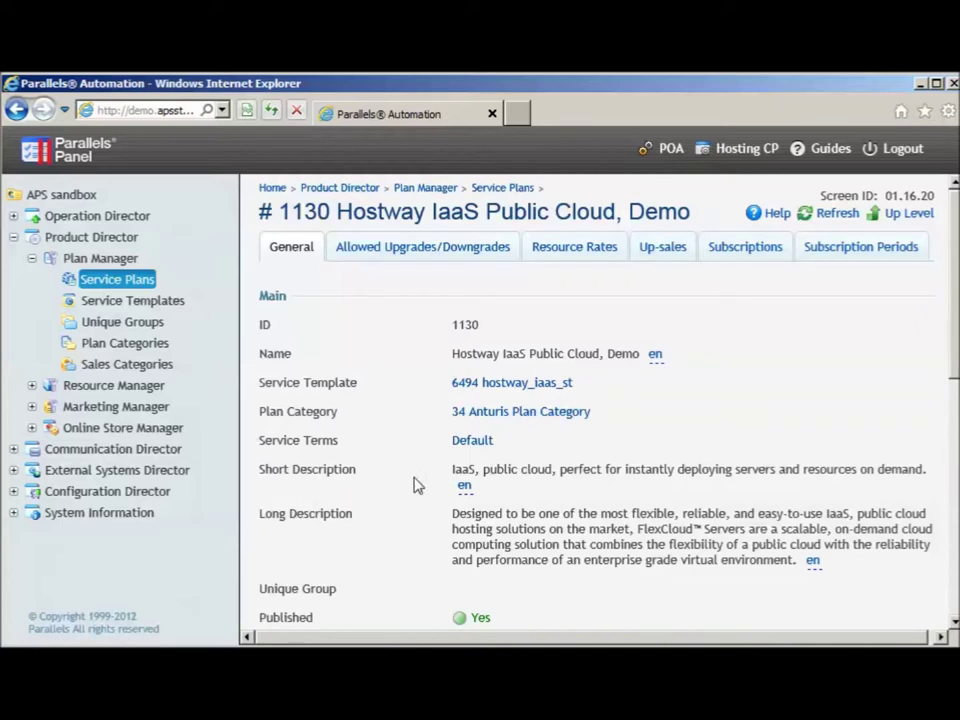
click(31, 428)
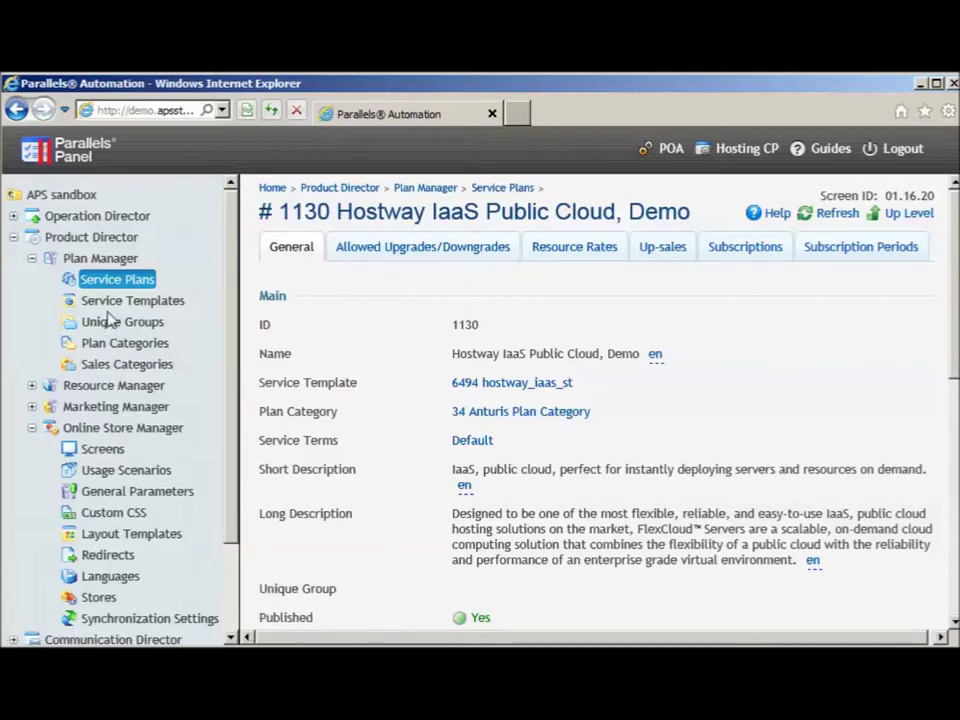
Synchronize the online store and bring up the storefront at 195.214.235.44
click(131, 620)
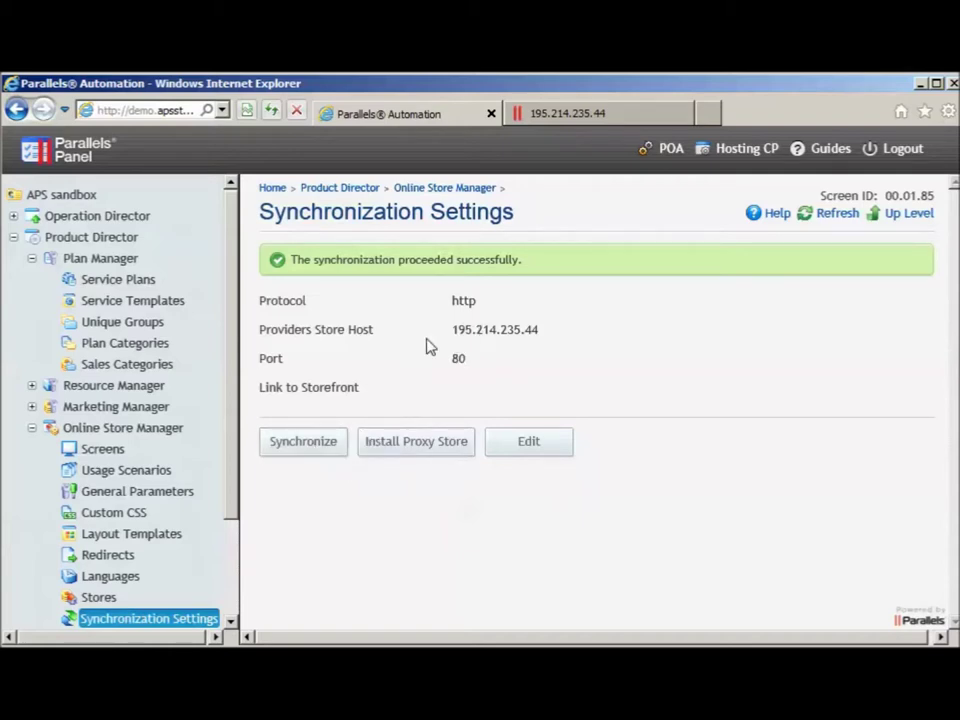
drag(455, 331, 551, 326)
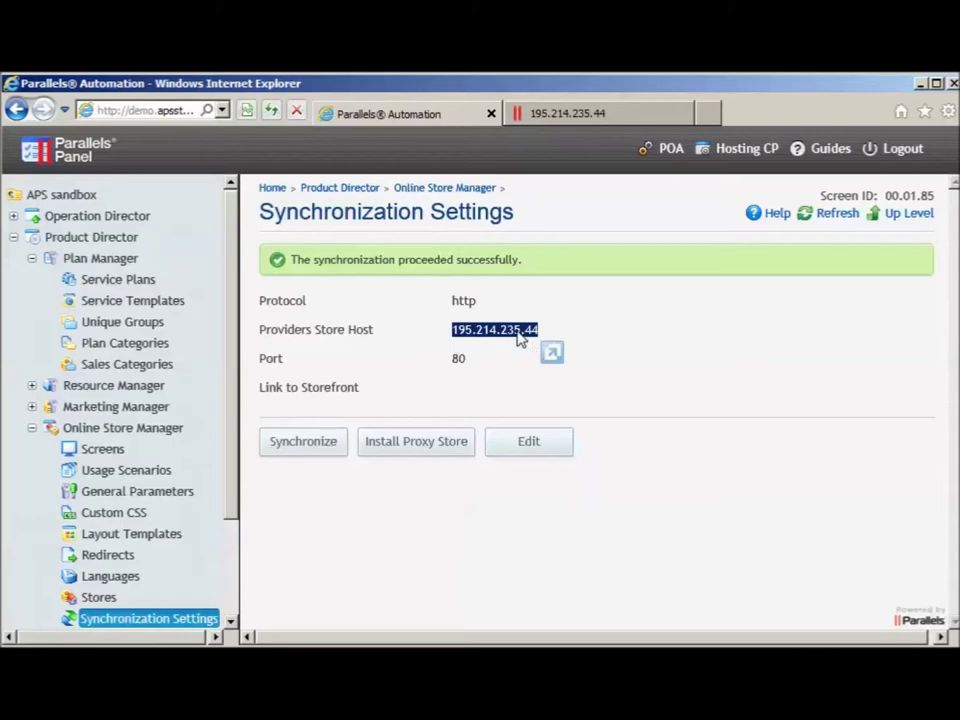
click(561, 115)
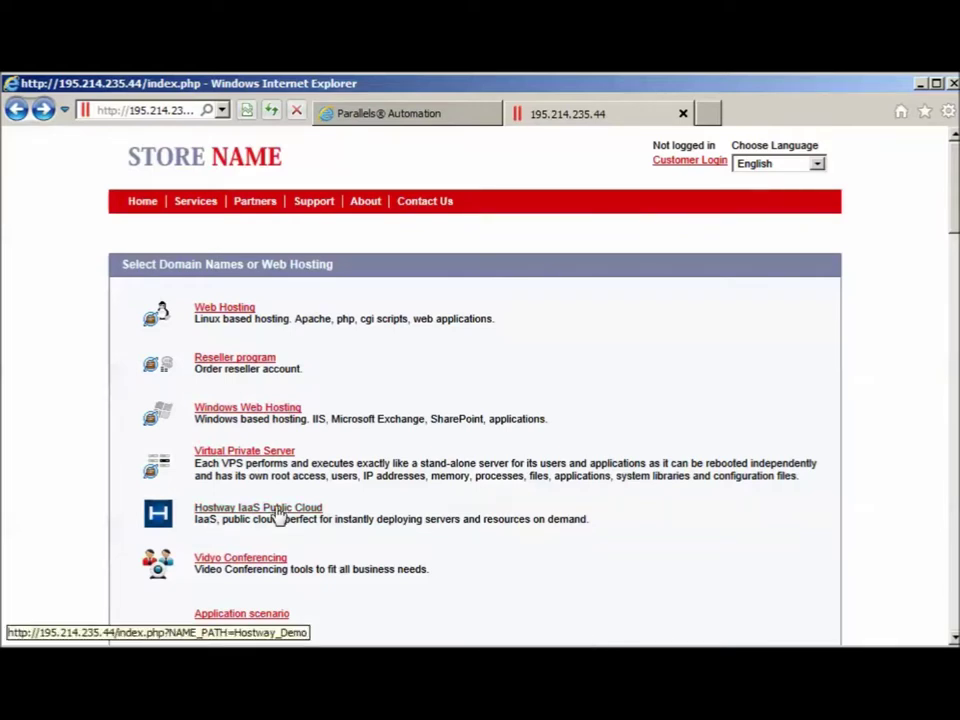
Add Hostway IaaS Public Cloud, Demo for 1 month ($0.00) to the cart and reach checkout
click(278, 512)
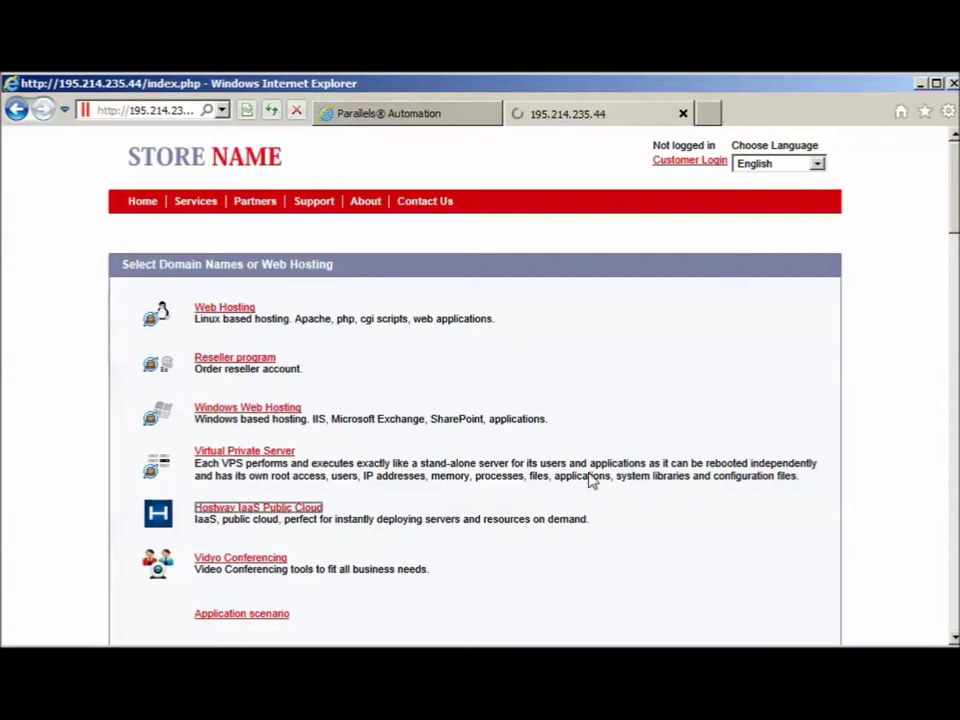
click(800, 360)
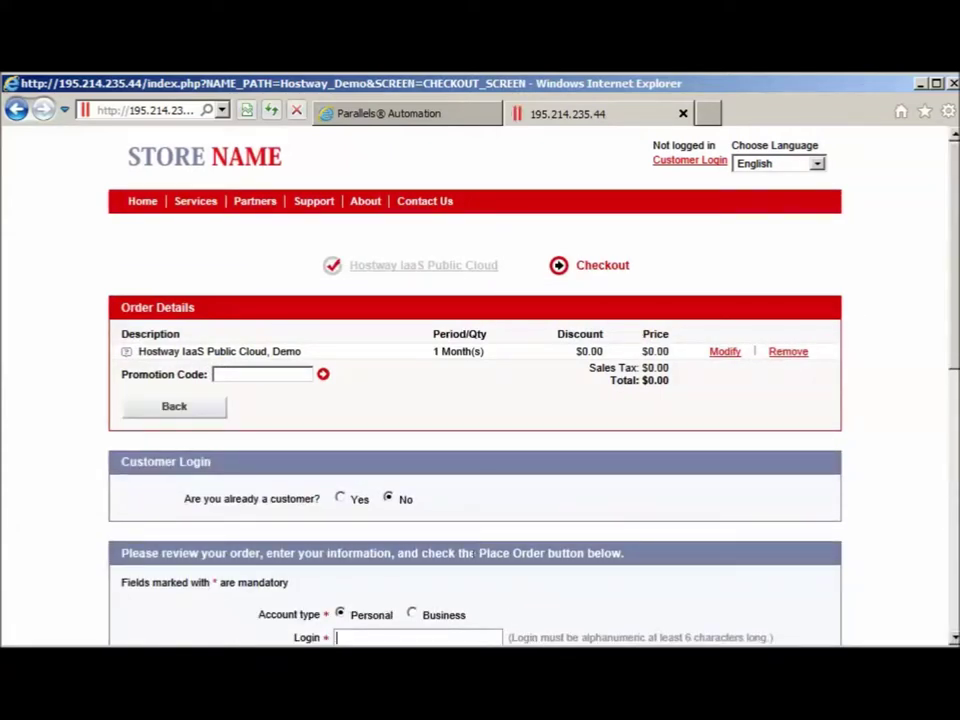
drag(184, 499, 262, 502)
click(169, 501)
scroll(707, 611, down, 1)
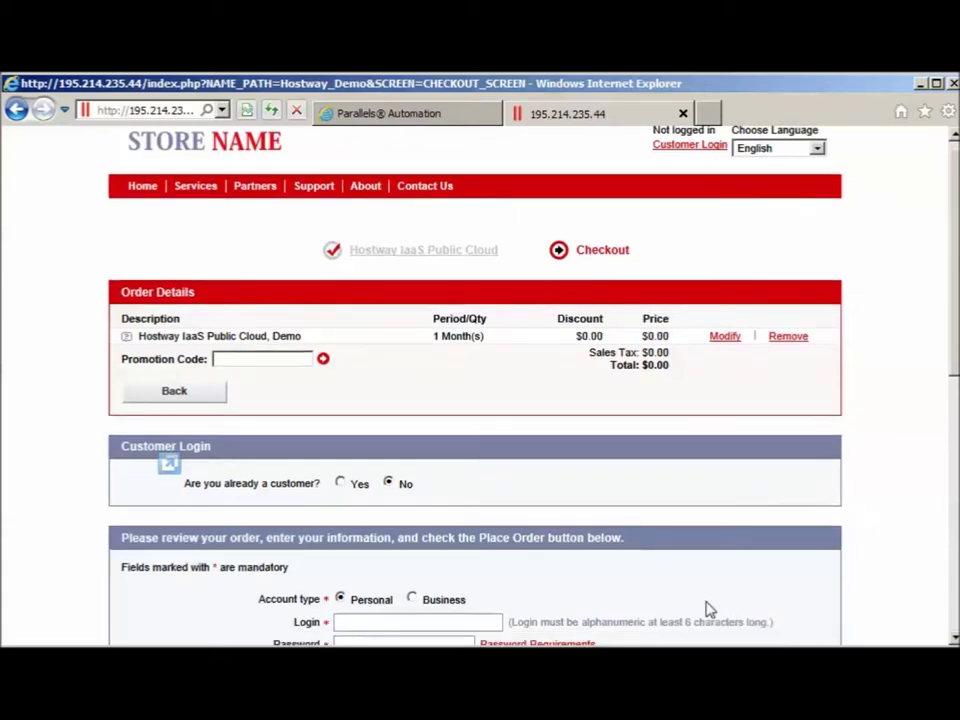
scroll(690, 600, down, 2)
scroll(657, 594, down, 5)
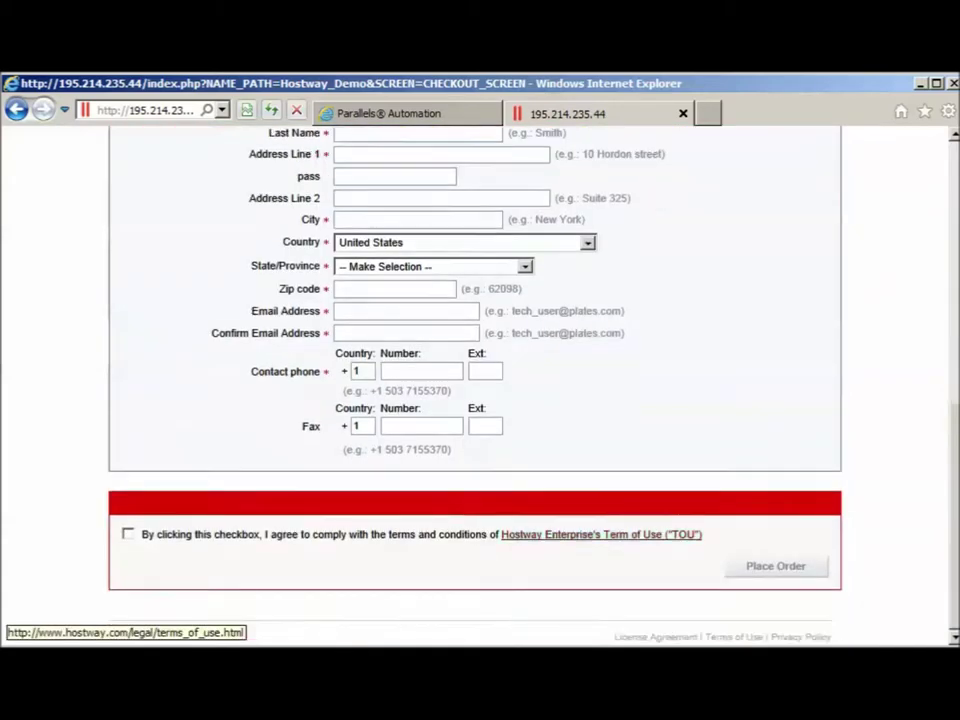
Enter the new customer's login name, accept the terms of use and place the order
scroll(475, 380, up, 2)
text(Ph)
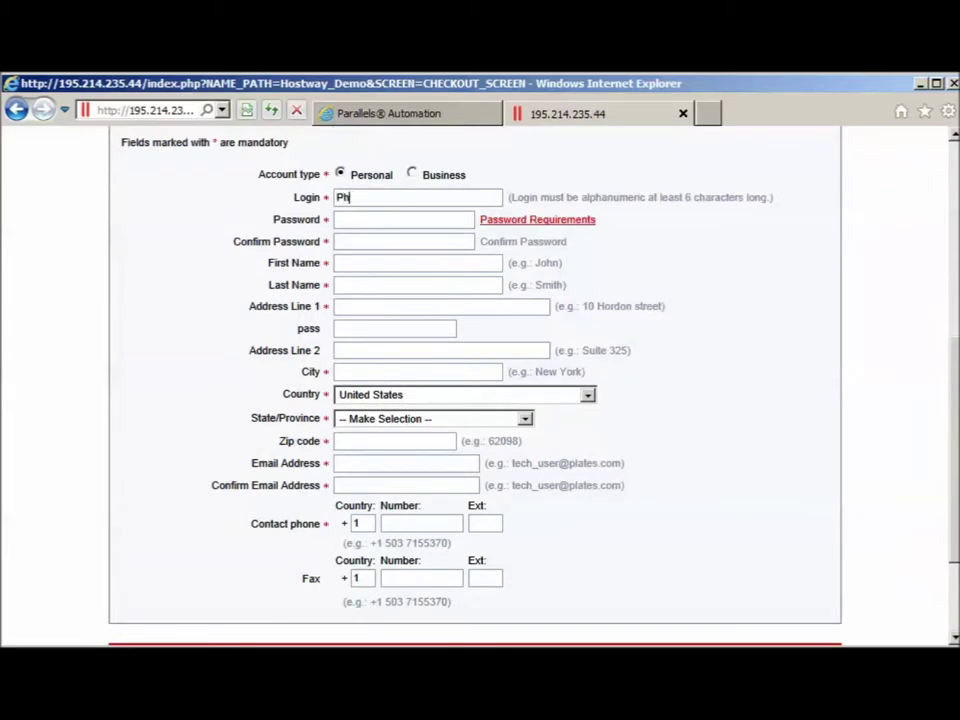
text(ilTest1)
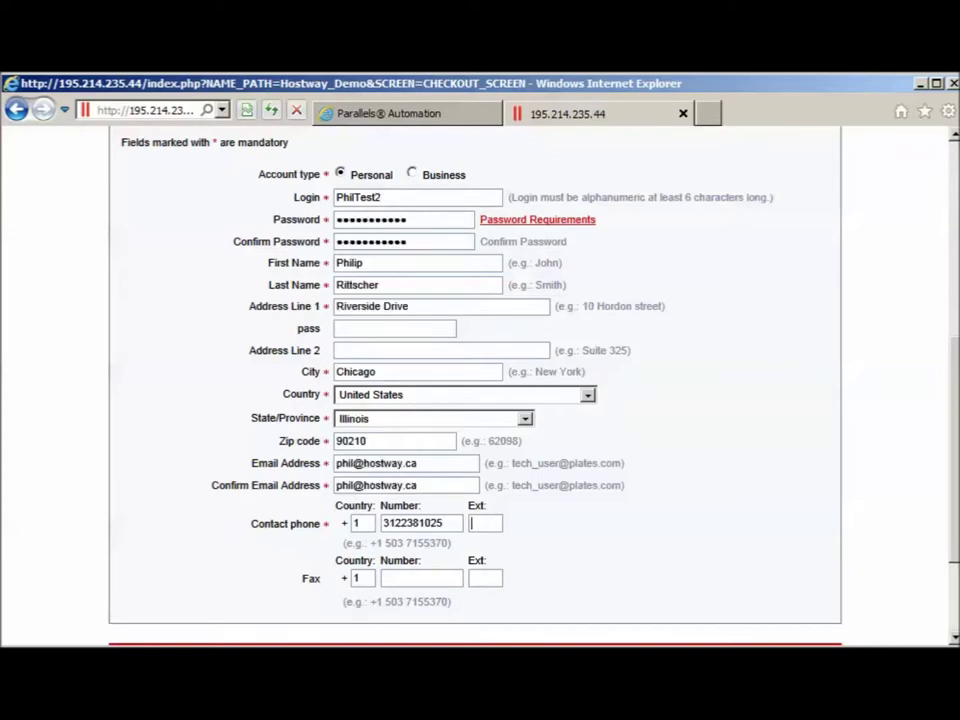
drag(955, 518, 955, 590)
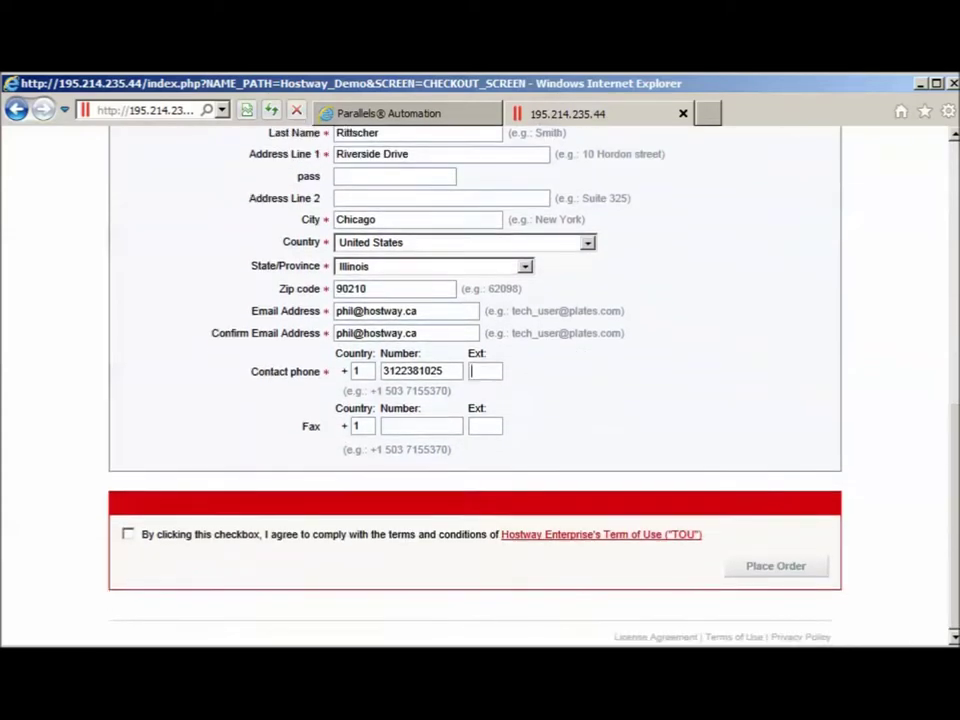
click(129, 536)
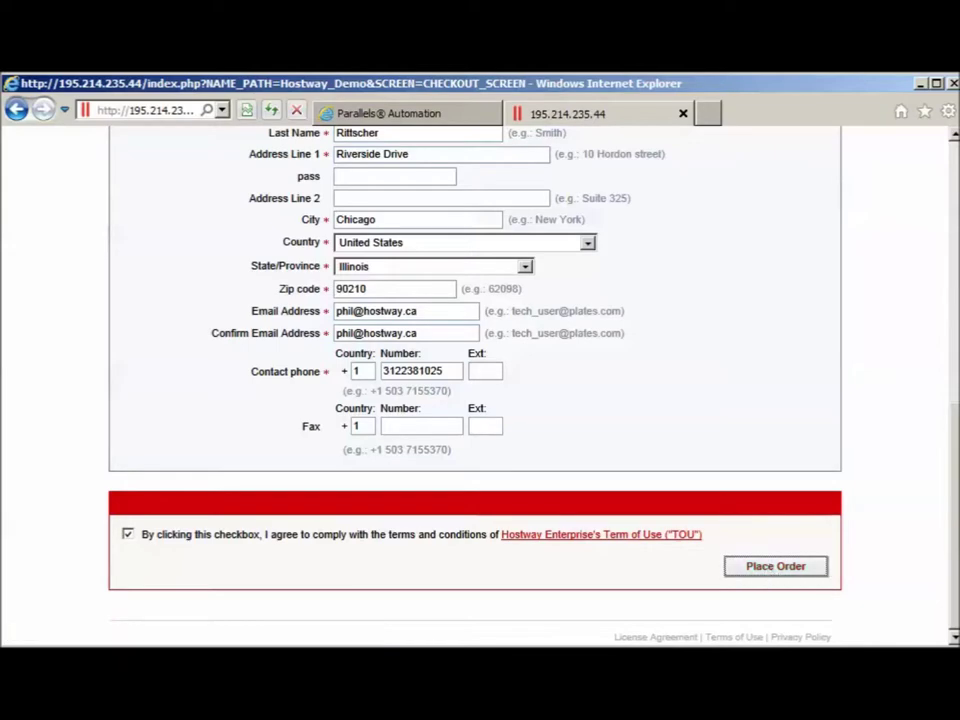
drag(955, 548, 949, 430)
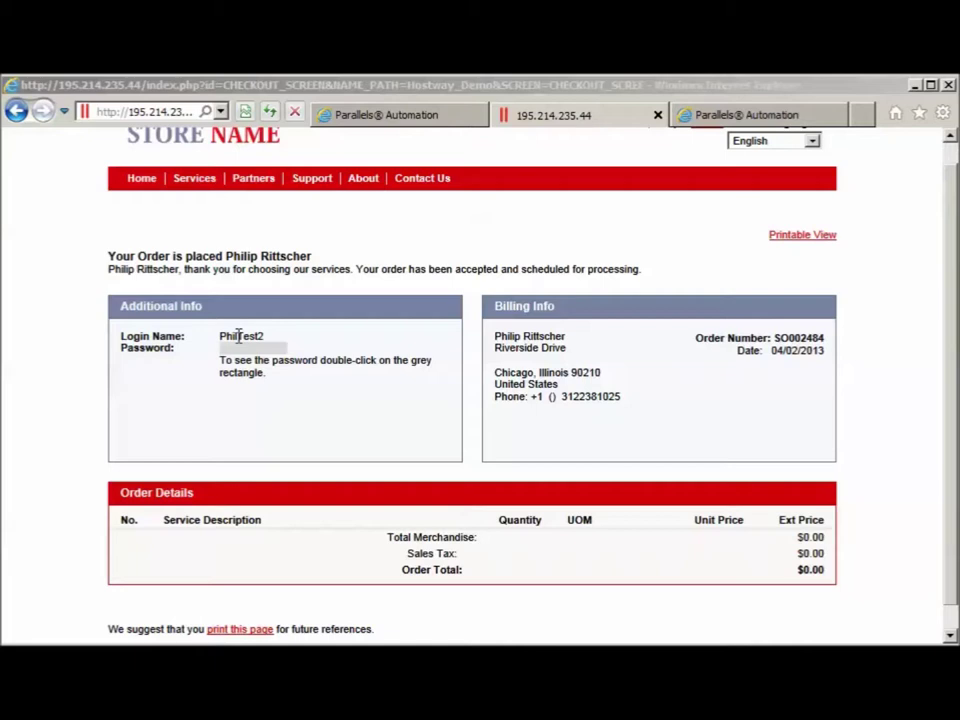
Select the new login name, view the order e-mail in Thunderbird, then go to the Parallels Panel login tab
double_click(240, 336)
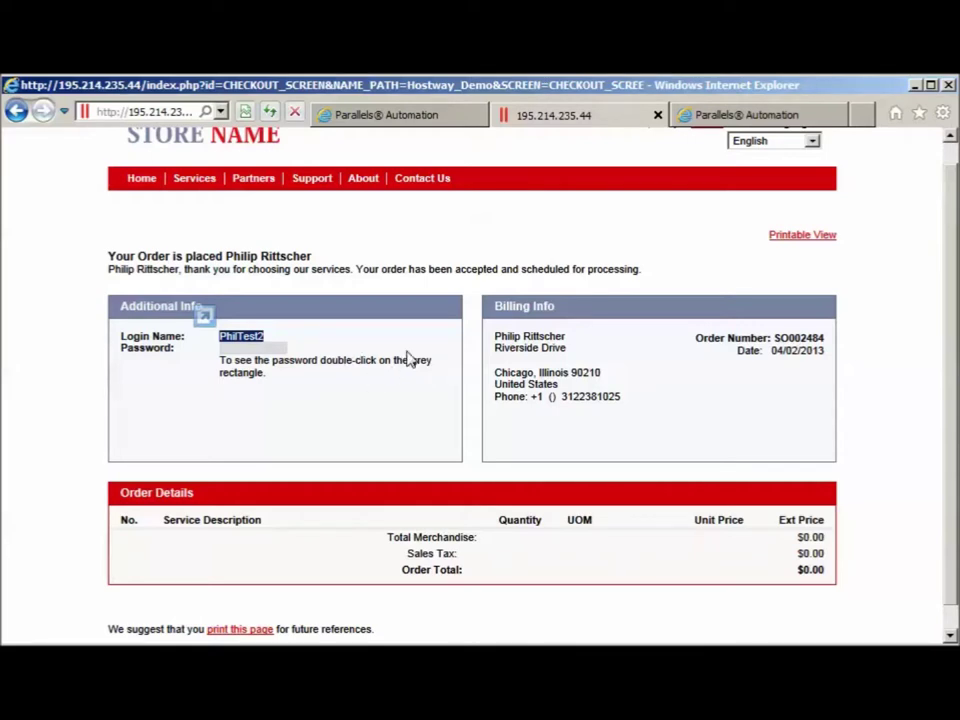
key(alt+Tab)
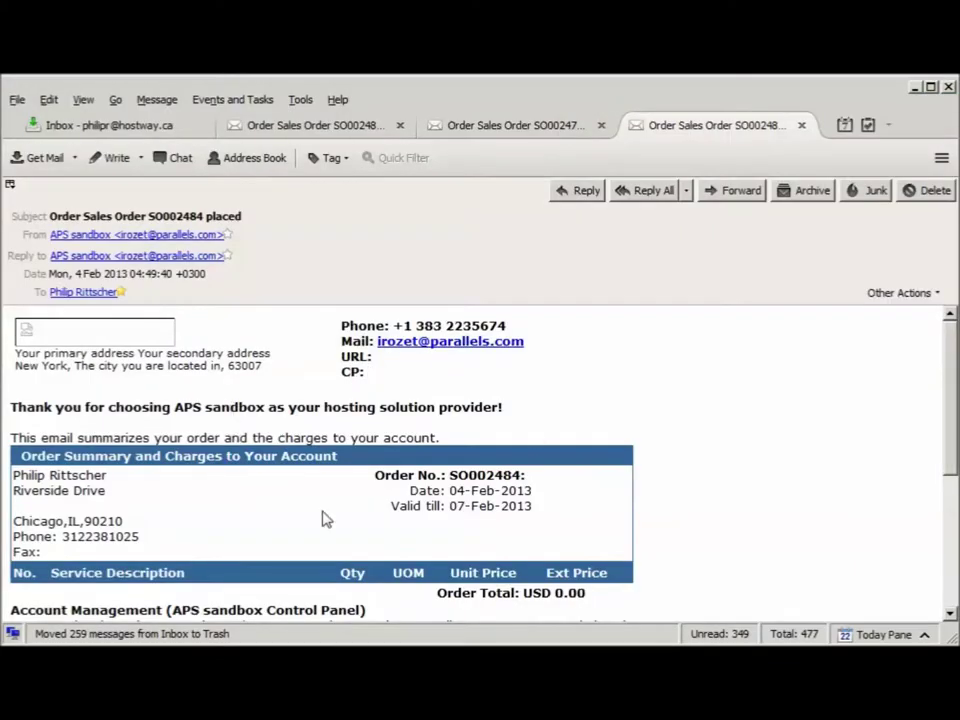
key(alt+Tab)
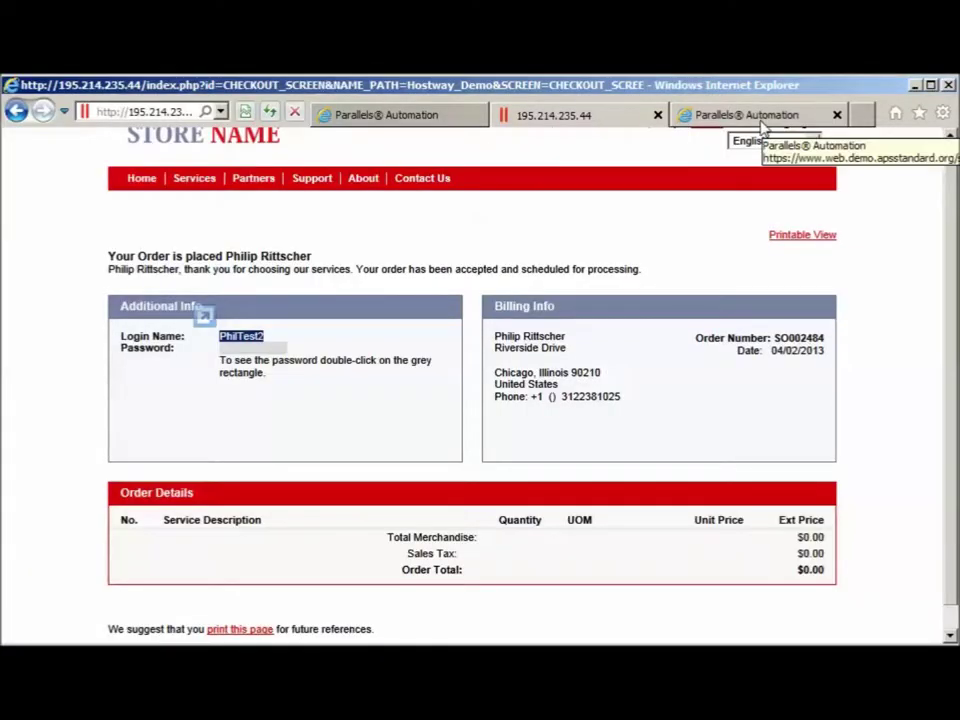
click(762, 120)
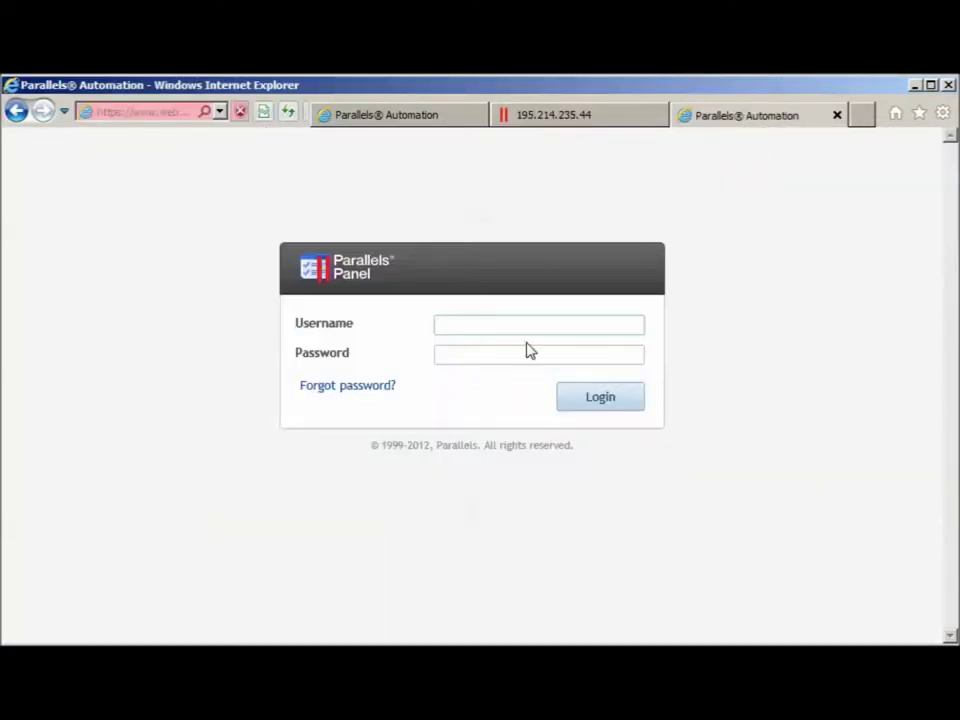
Log in to Parallels Panel with the new customer's username and password
text(Ph)
click(528, 349)
text(••)
key(BackSpace)
key(BackSpace)
text(••••••)
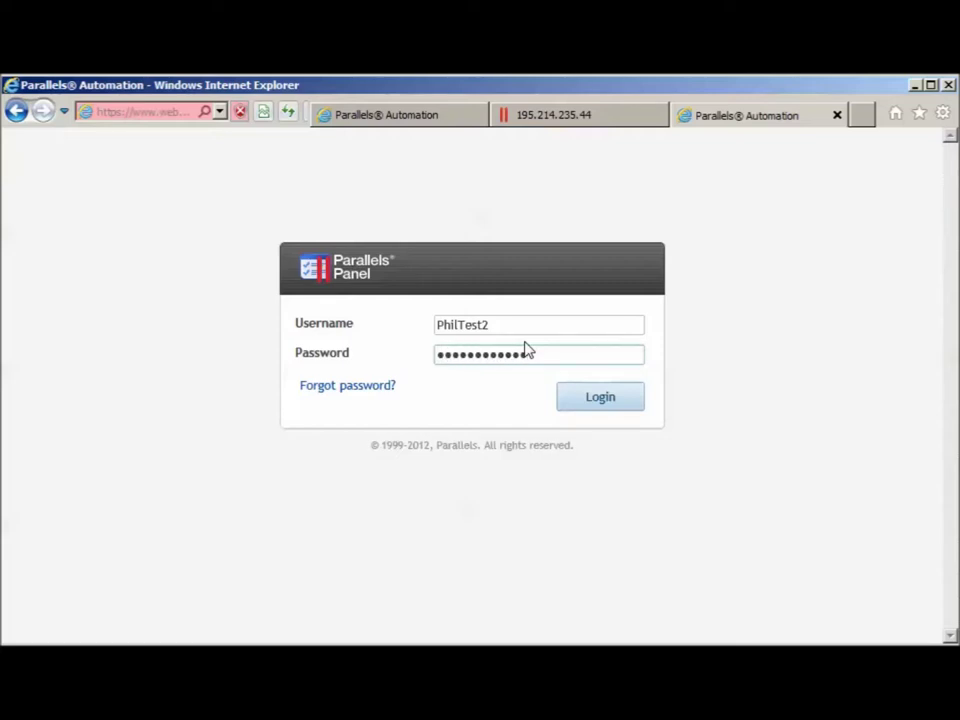
click(596, 397)
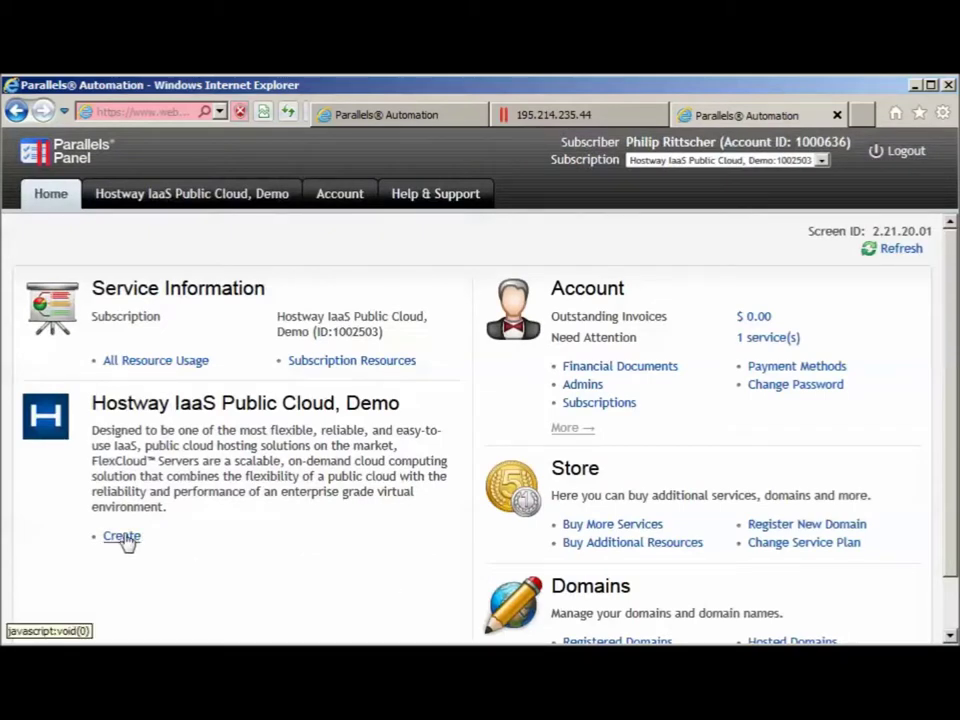
Create an account under Hostway IaaS Public Cloud, Demo and submit the account details
click(122, 537)
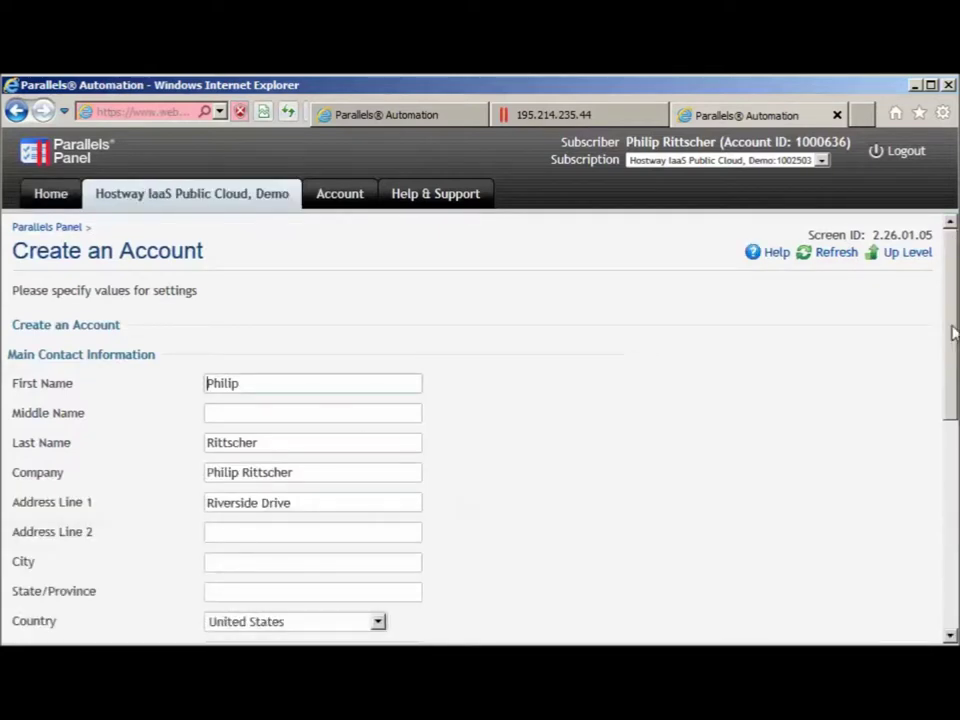
drag(953, 311, 955, 368)
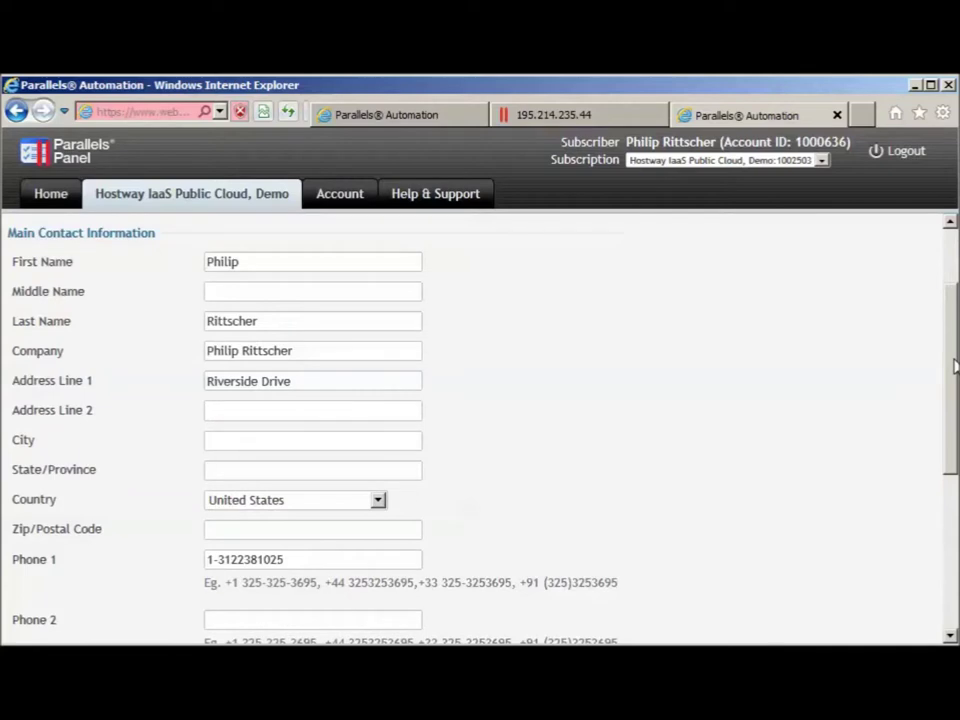
scroll(954, 367, down, 1)
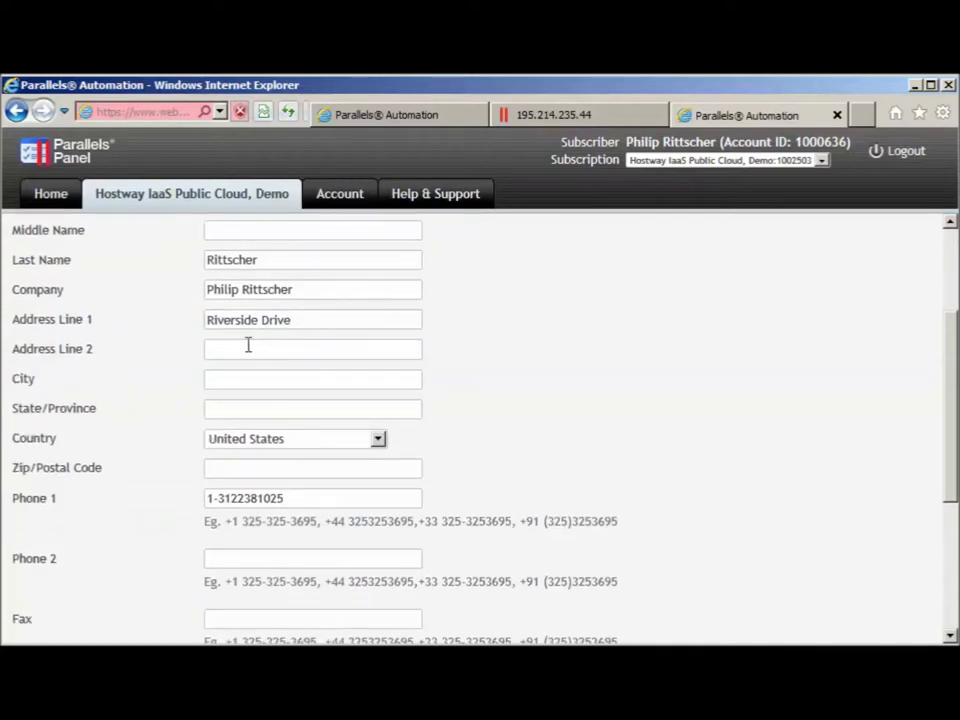
drag(954, 396, 954, 518)
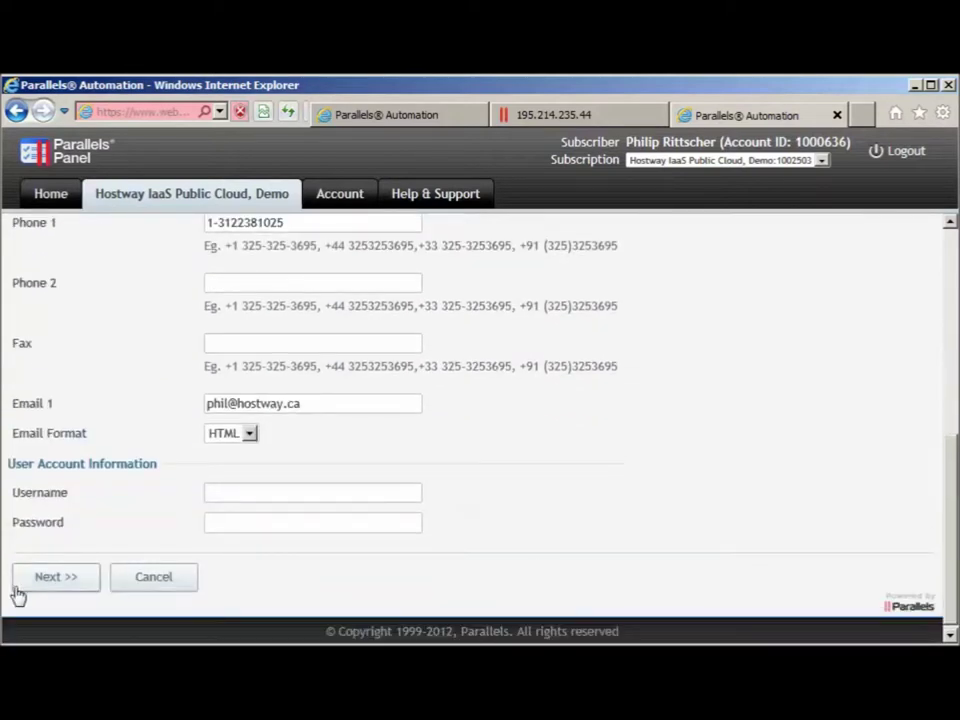
drag(949, 497, 955, 441)
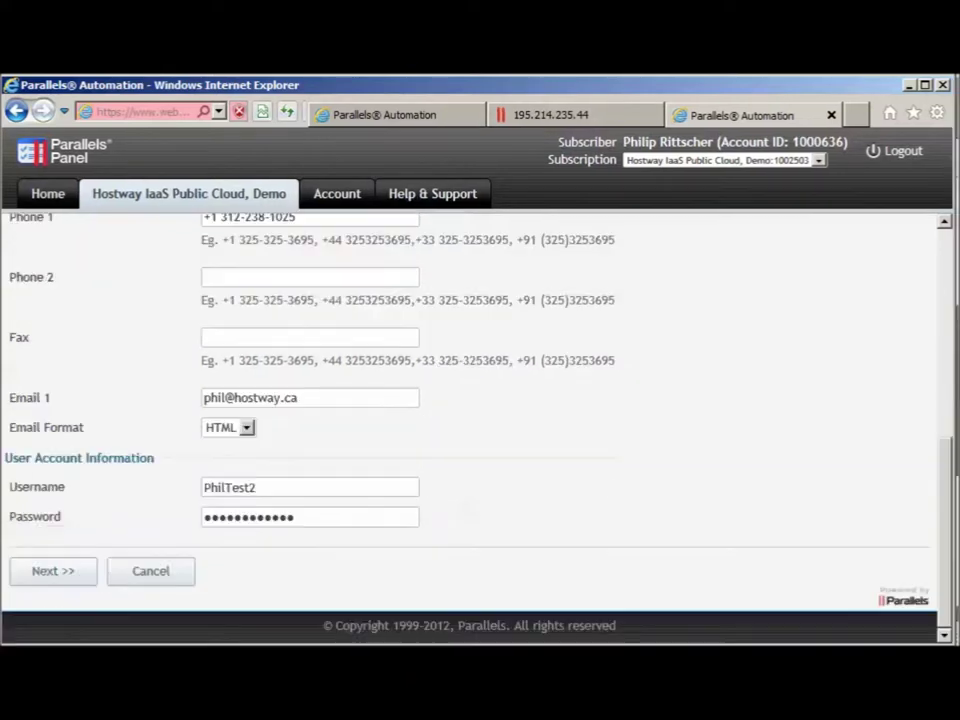
click(48, 578)
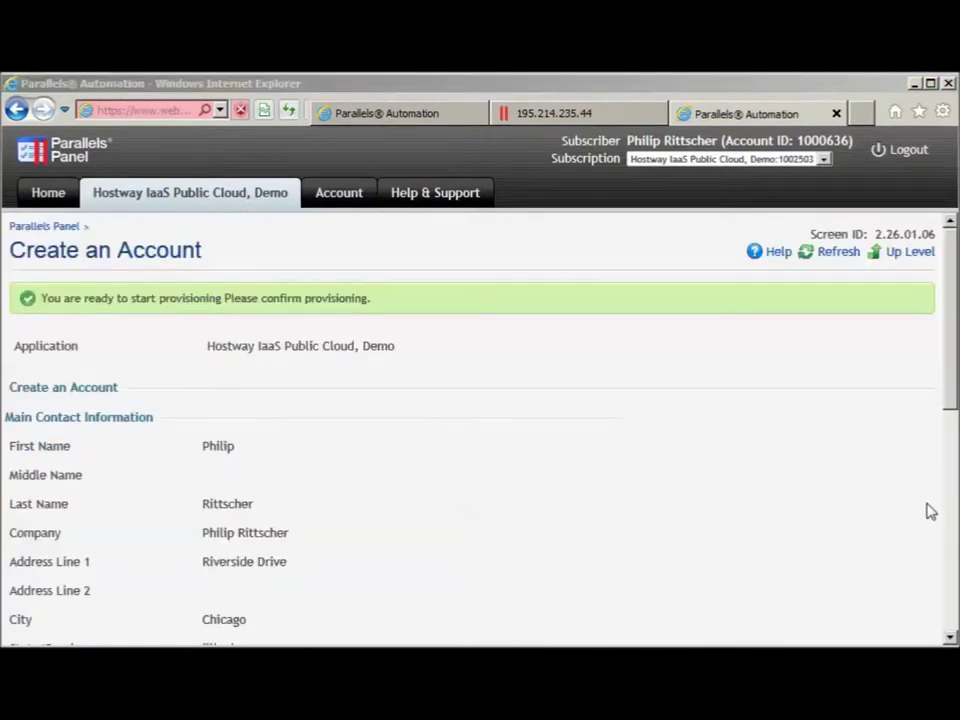
Confirm provisioning of the new Hostway IaaS Public Cloud, Demo account with Finish
click(955, 358)
drag(955, 358, 955, 585)
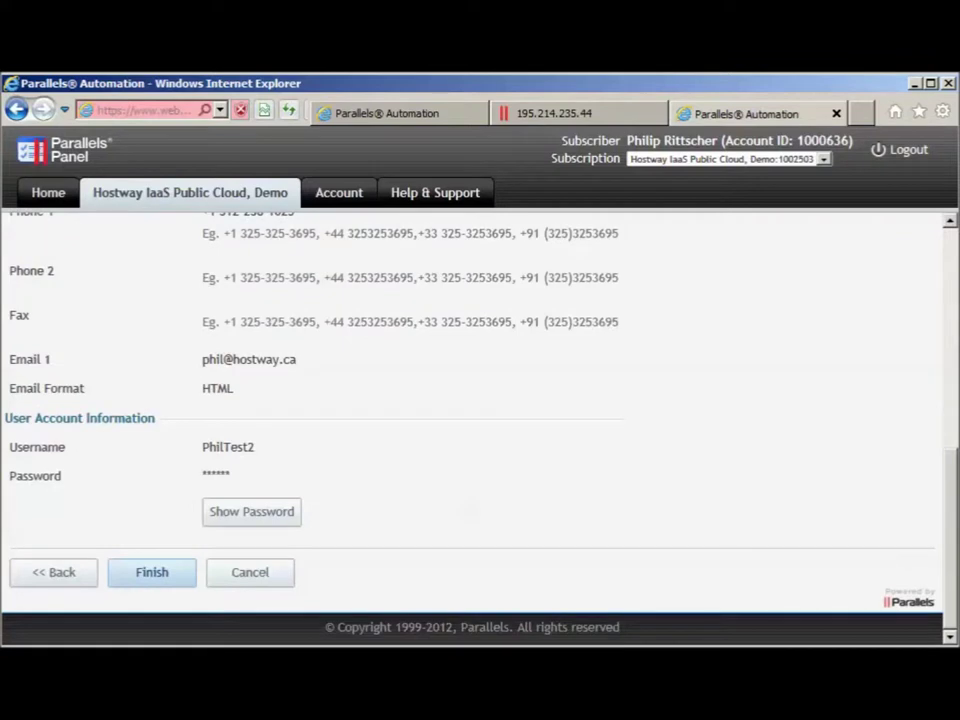
click(144, 578)
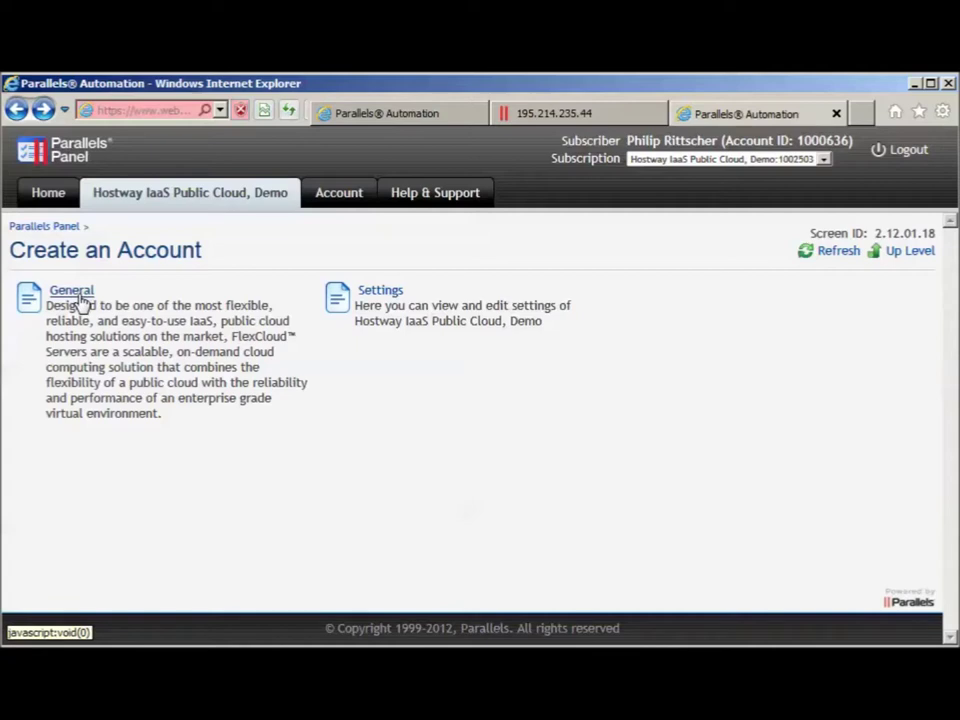
Check the service's Status is Ready under General, then launch the Hostway Cloud Console login
click(80, 300)
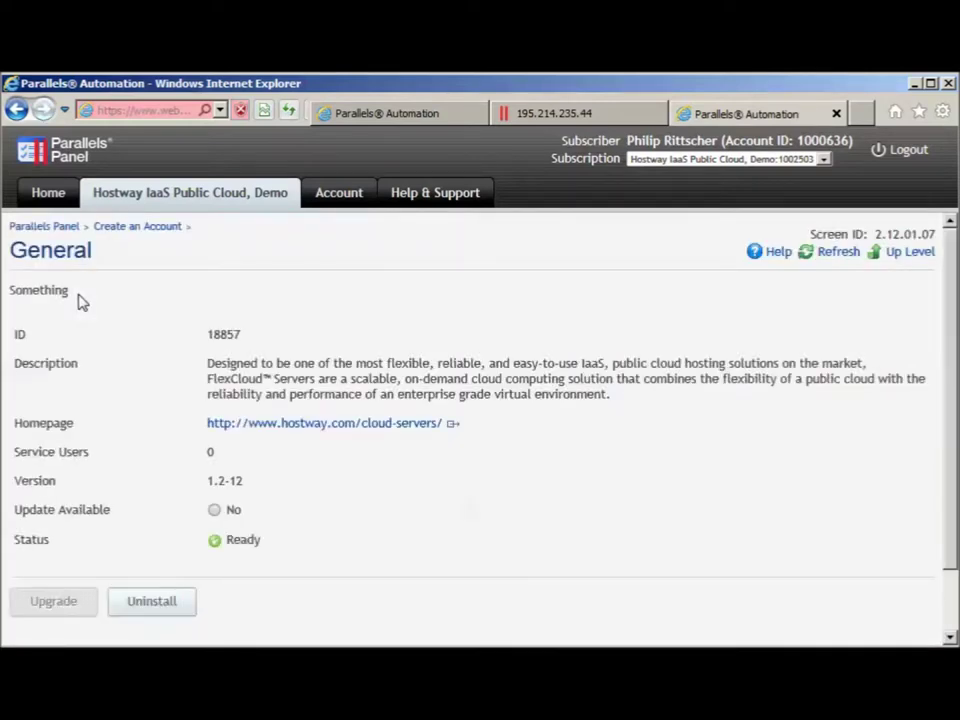
double_click(240, 541)
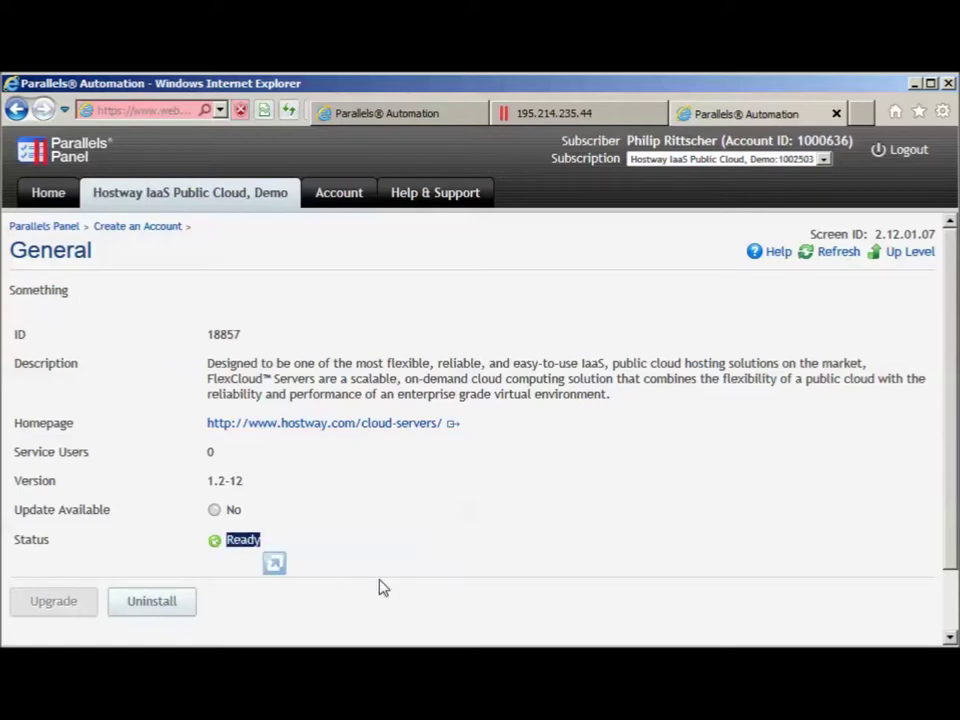
scroll(395, 580, down, 1)
scroll(405, 580, down, 1)
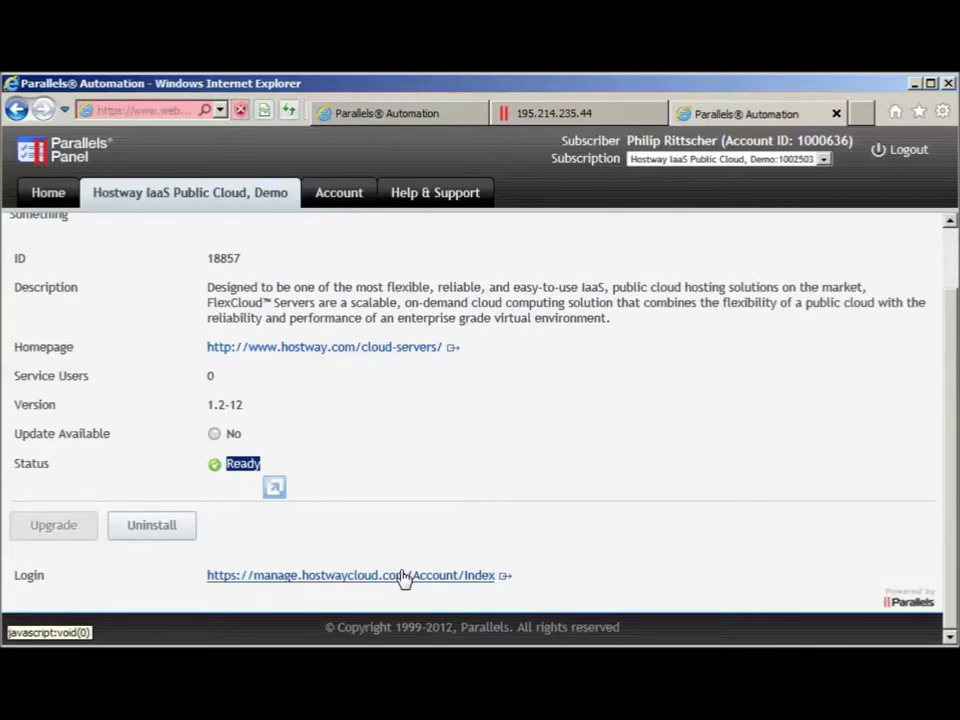
click(403, 576)
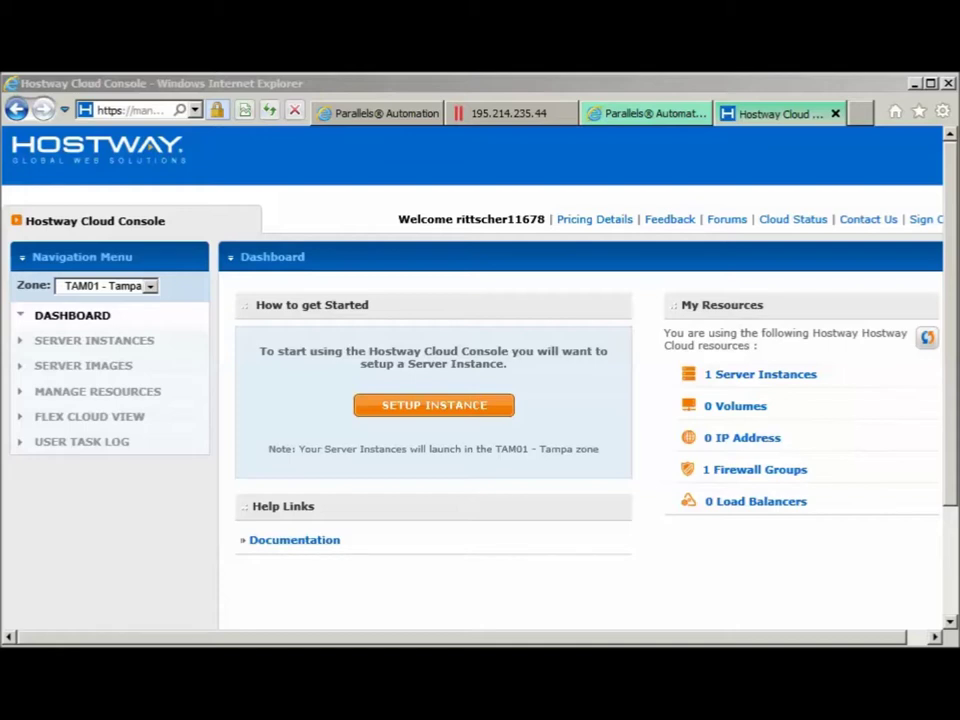
Keep the zone at TAM01 - Tampa and go to the Manage Resources overview
double_click(497, 219)
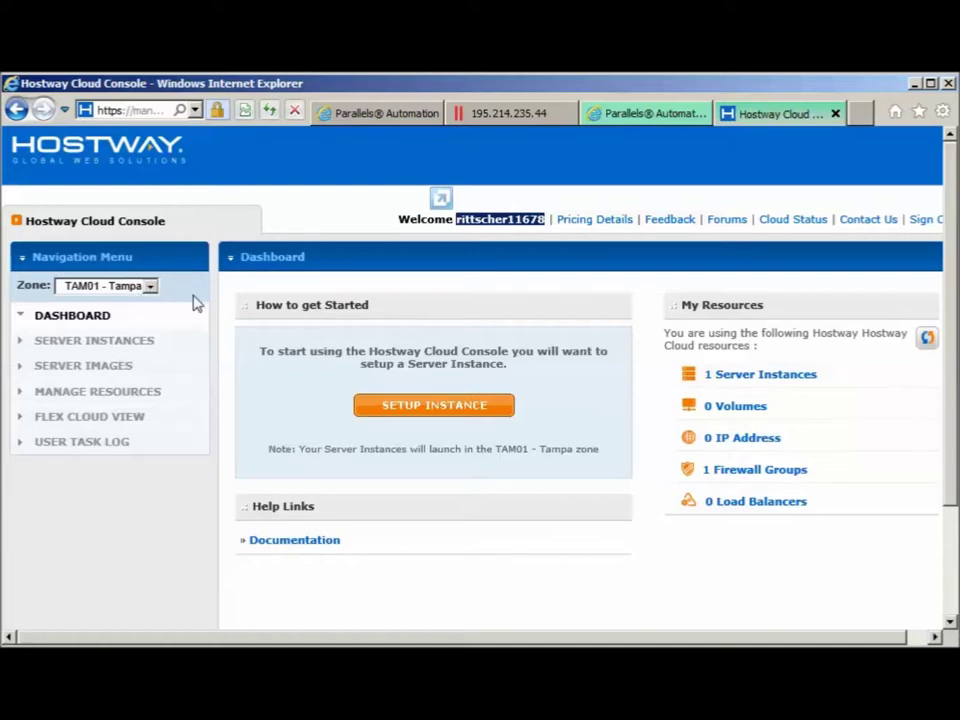
click(150, 287)
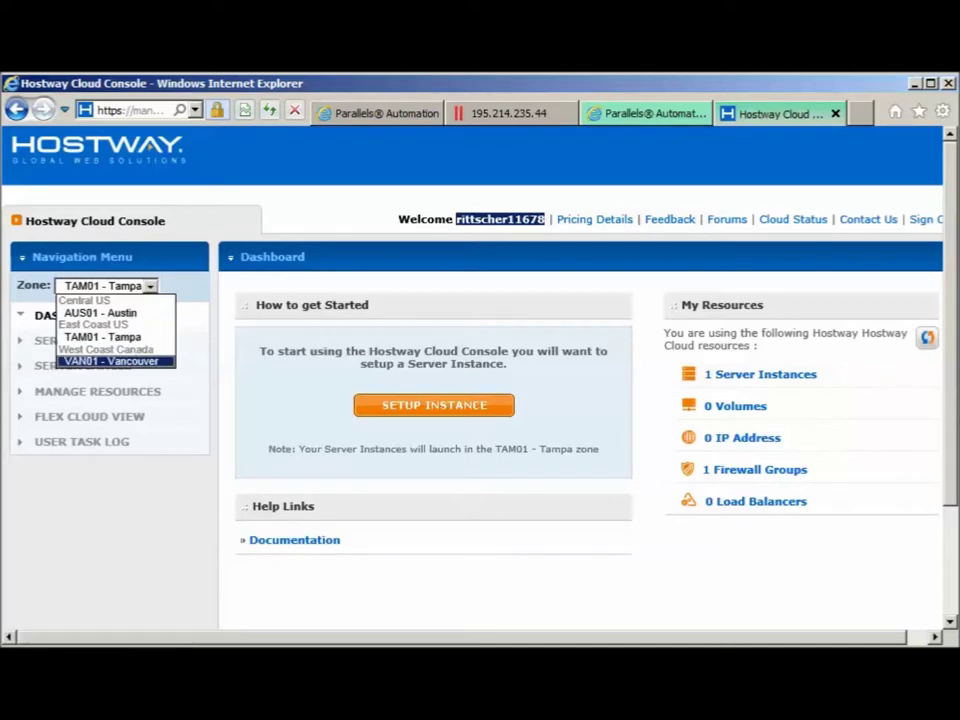
click(150, 286)
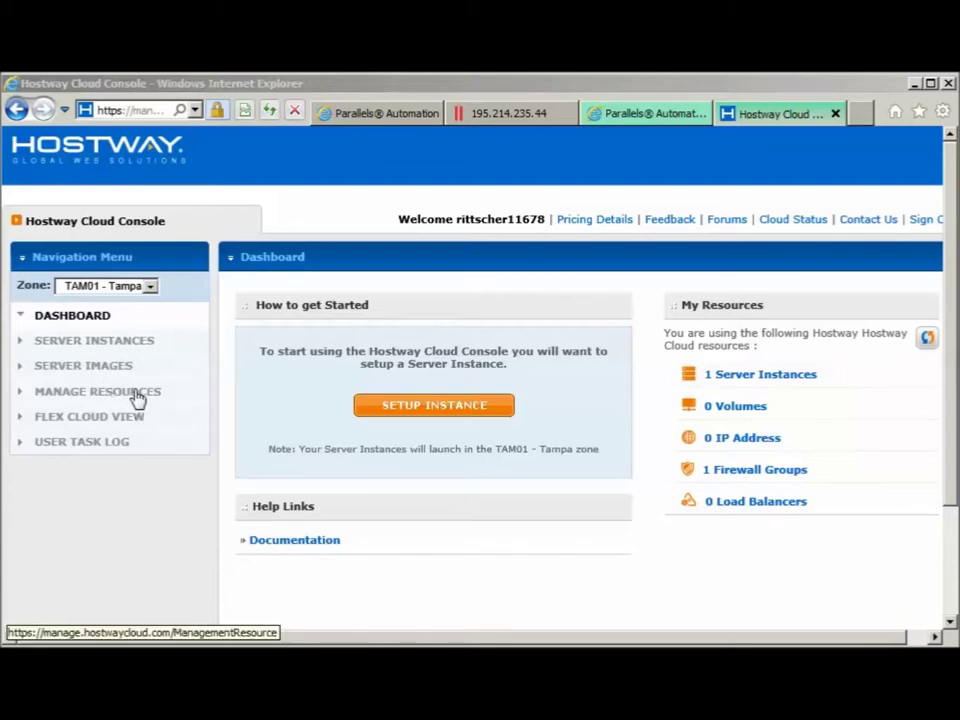
click(140, 392)
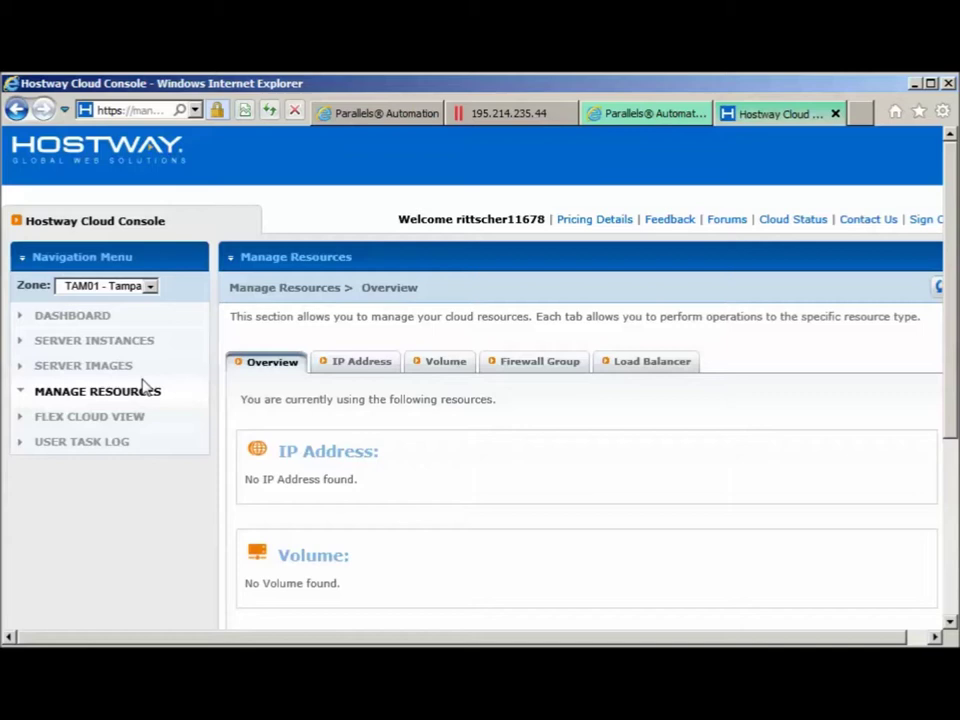
View the Default firewall group, then return to the Dashboard
click(526, 364)
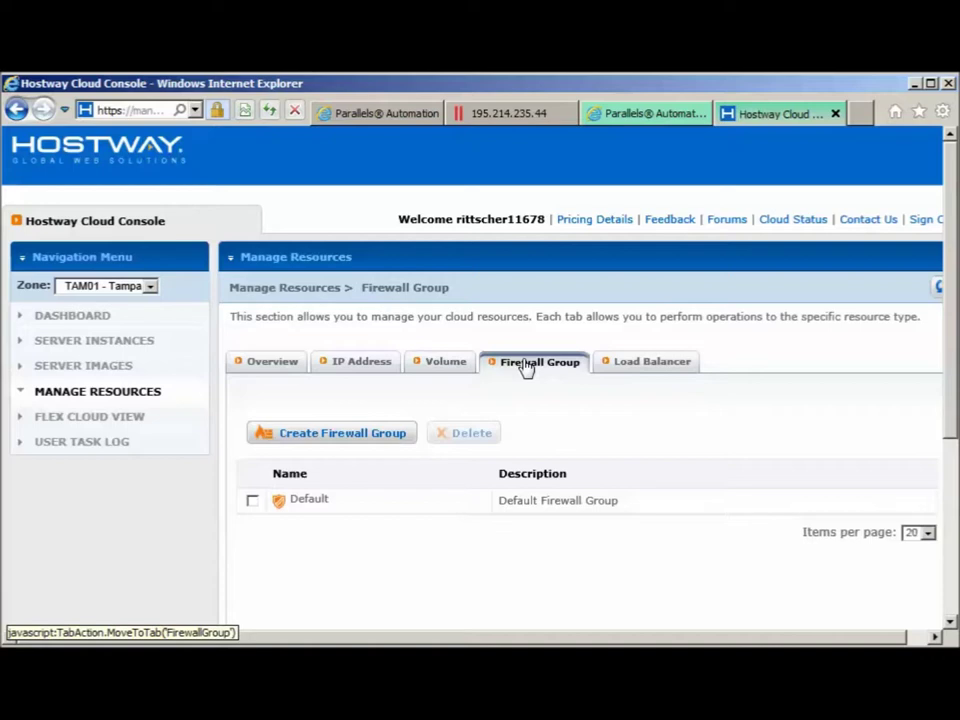
click(71, 320)
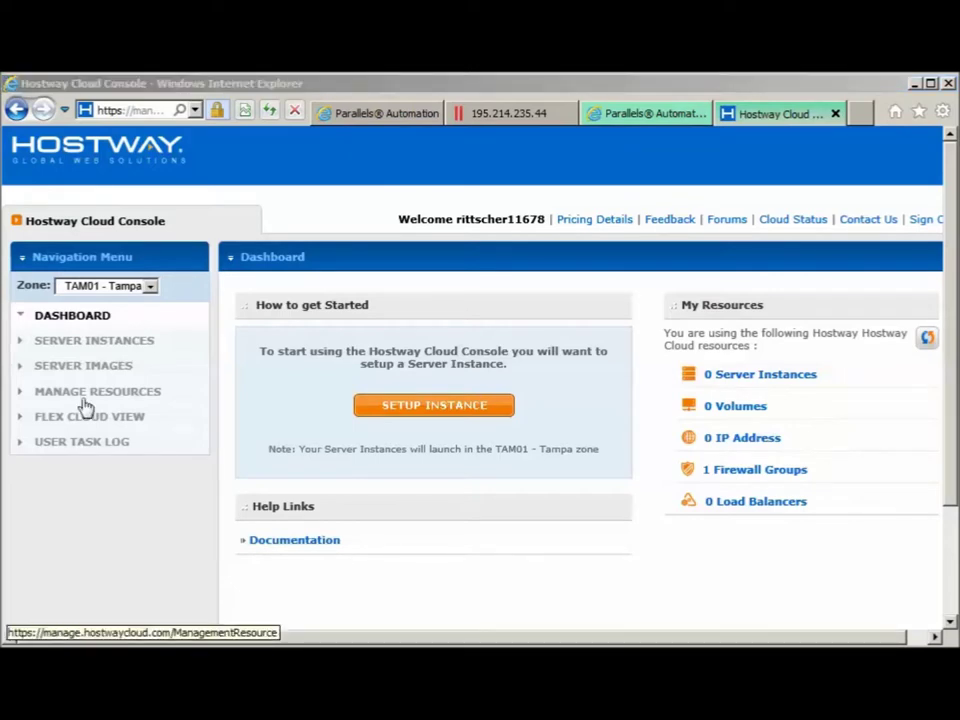
Launch the Setup a Server Instance wizard from the Dashboard and nudge the dialog aside
click(411, 411)
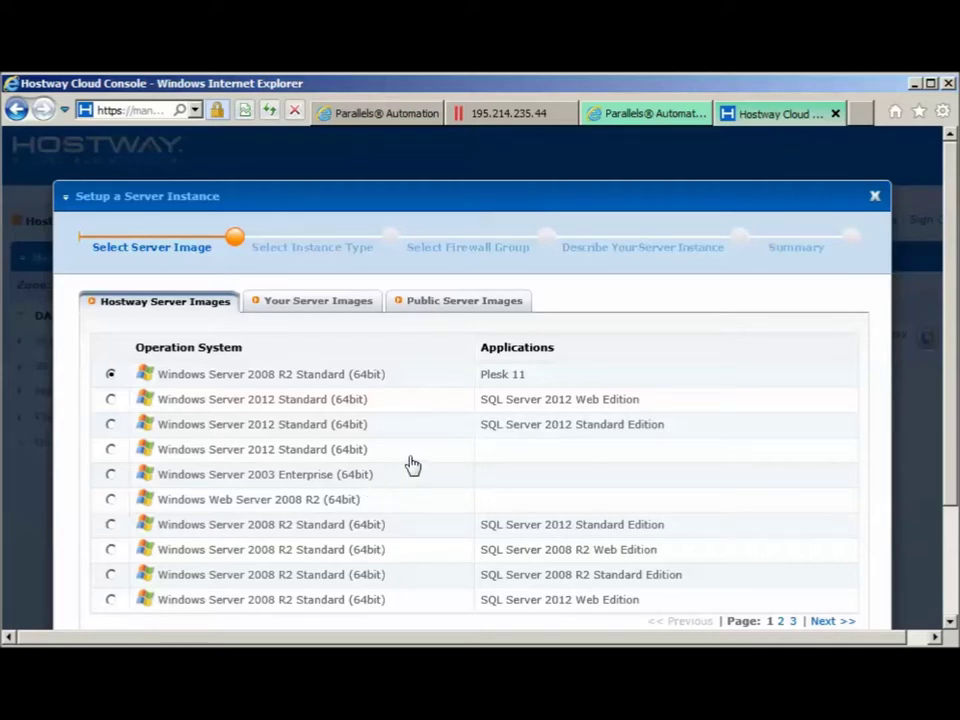
mouse_move(378, 190)
mouse_down()
mouse_move(344, 189)
mouse_move(391, 184)
mouse_up()
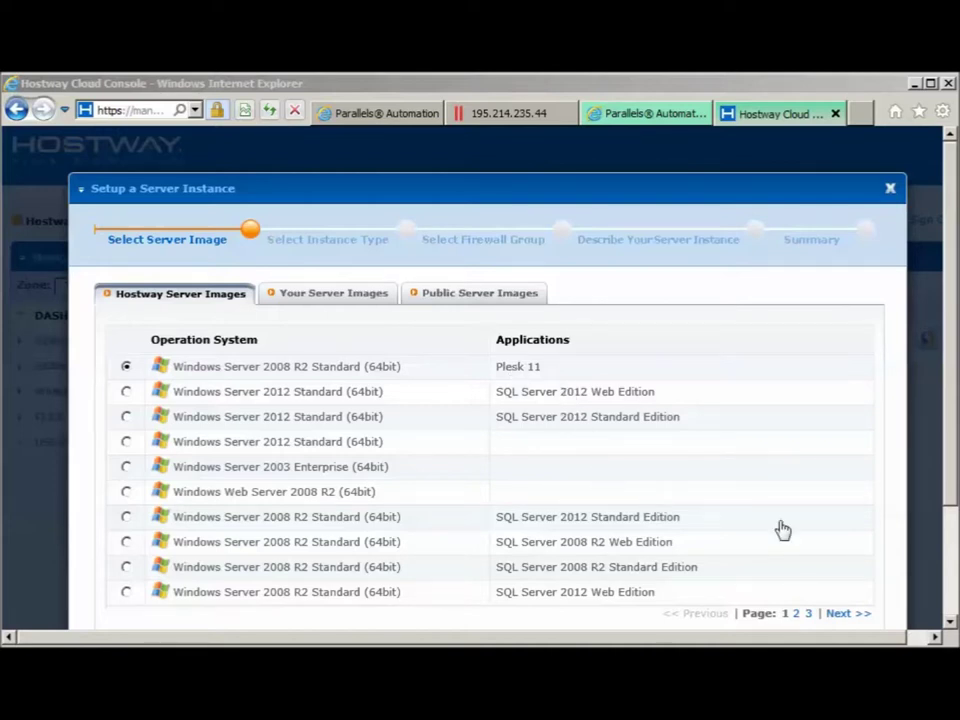
Browse the Hostway, Your and Public image lists, ending on Hostway page 3 with CentOS 5 (64bit) LAMP
click(796, 615)
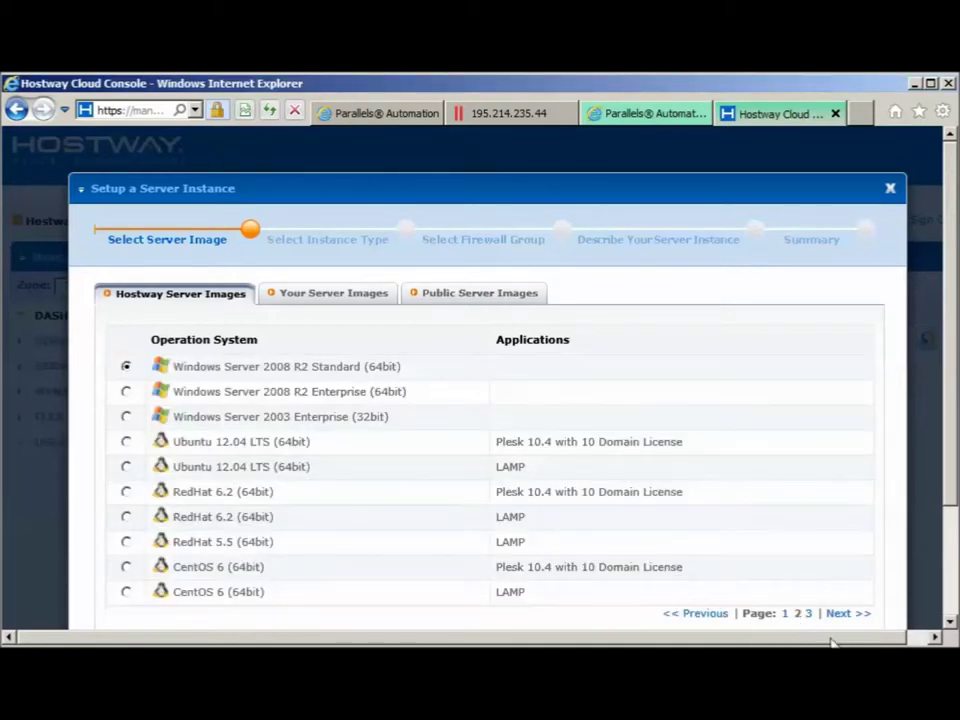
click(810, 615)
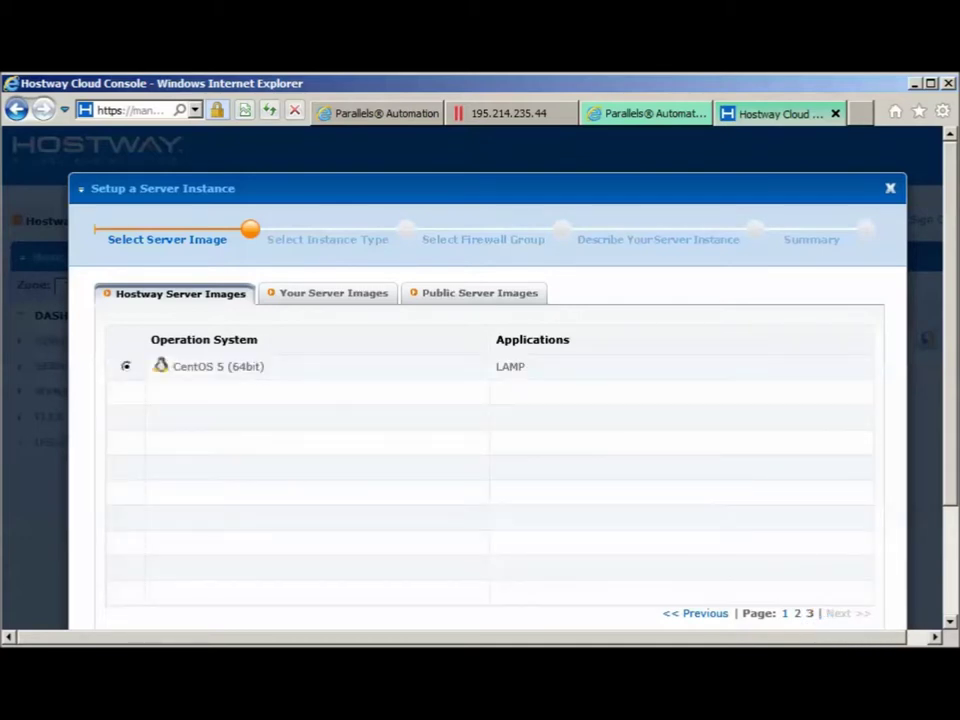
click(335, 295)
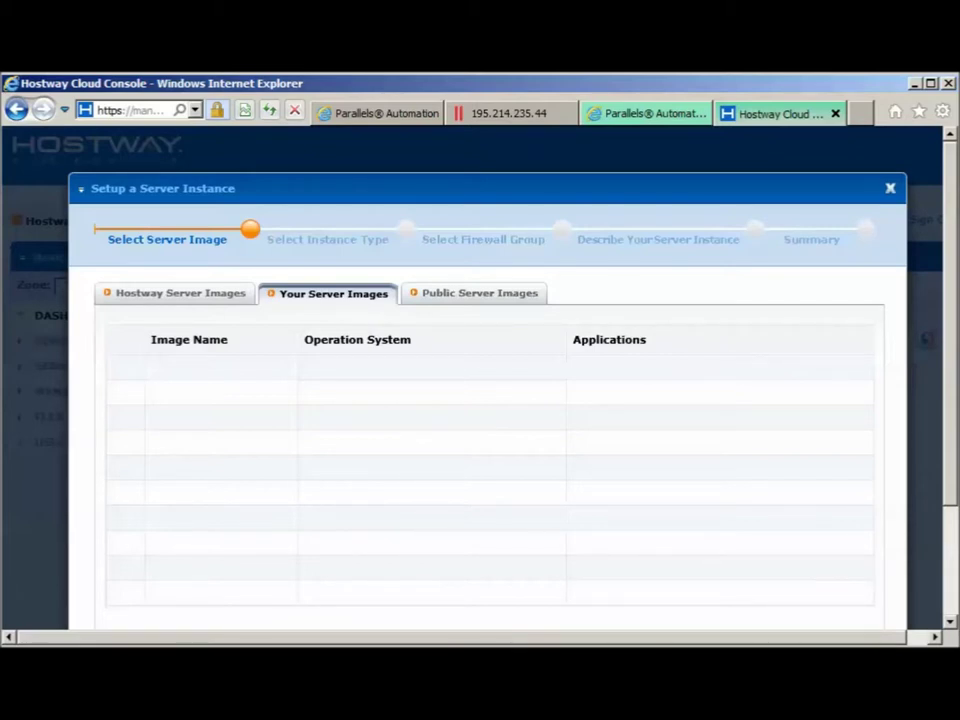
click(456, 297)
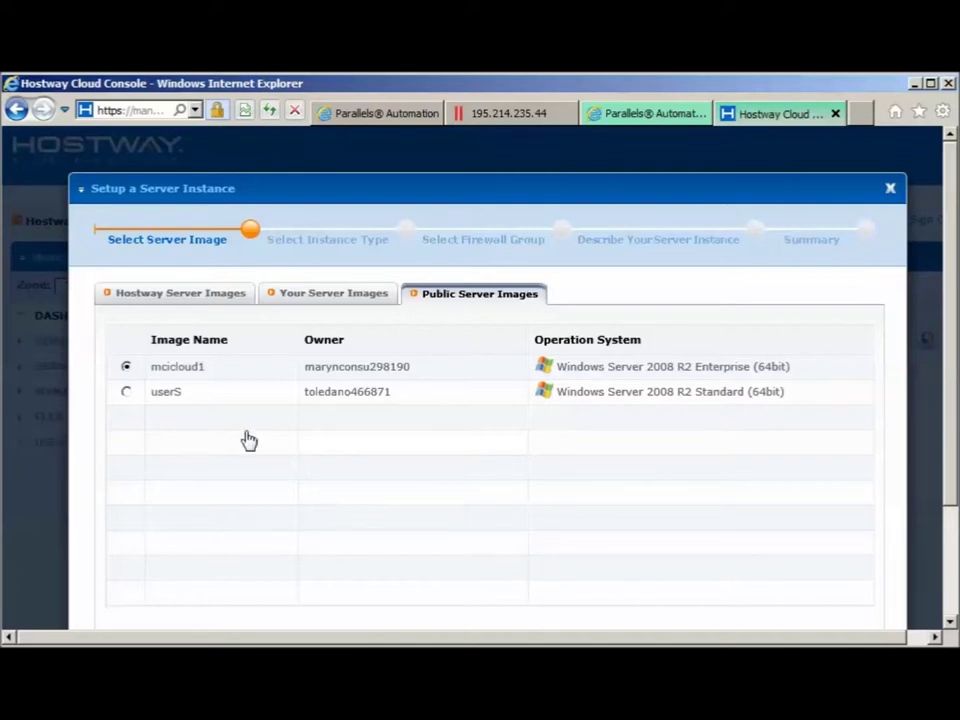
click(168, 296)
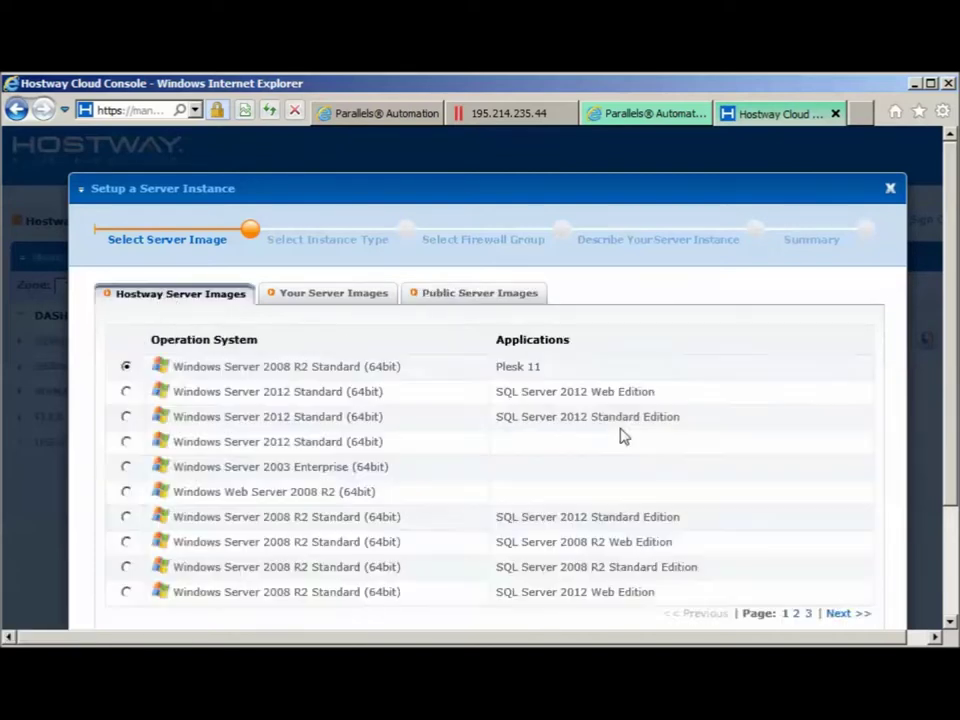
click(809, 614)
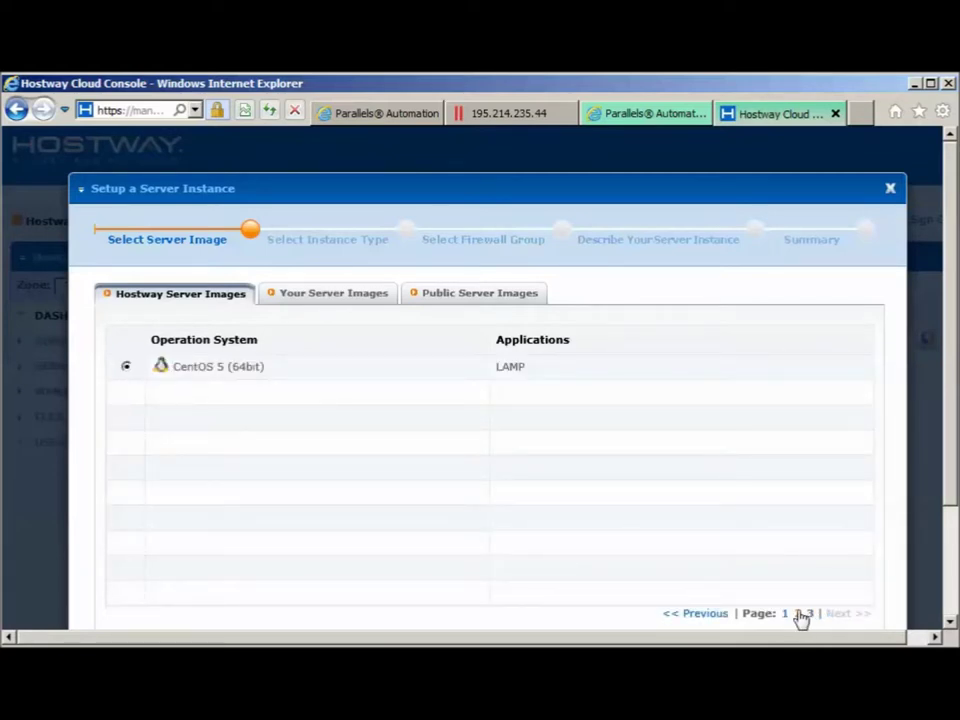
Accept the default 1 core / 1024 MB instance type and advance to the firewall step
scroll(921, 497, down, 2)
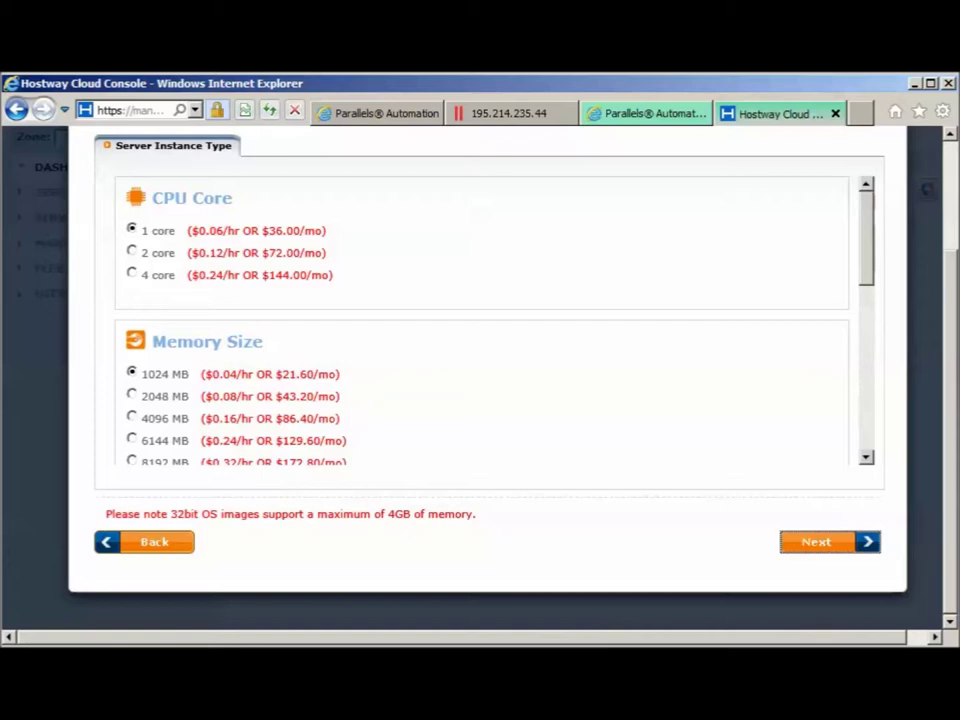
click(817, 544)
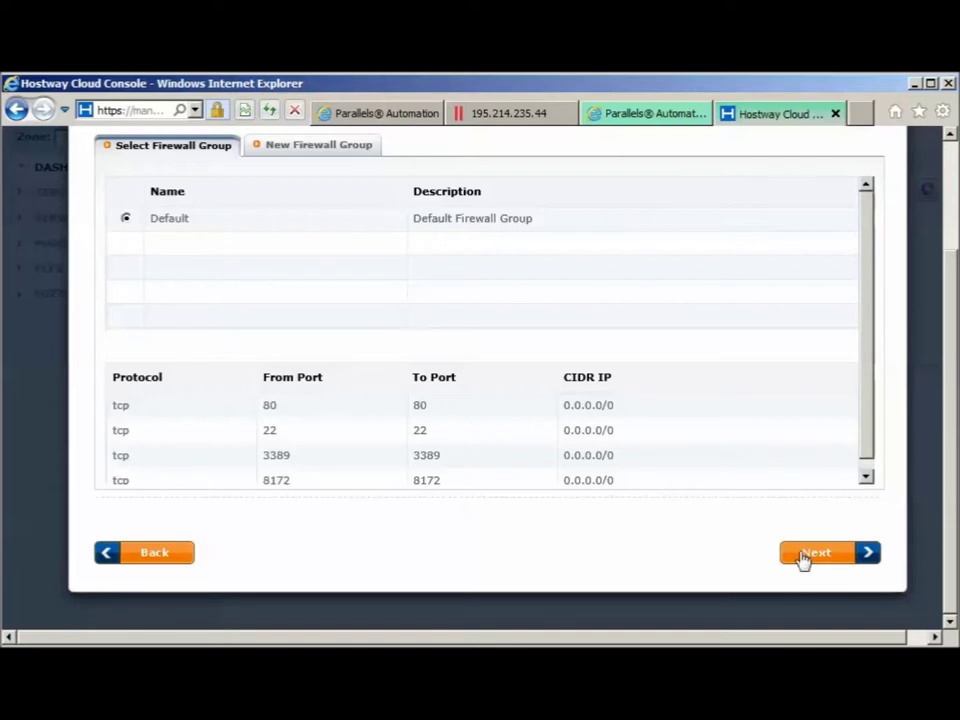
Keep the Default firewall group and name the instance DemoTest1 with description 'my demo'
click(810, 553)
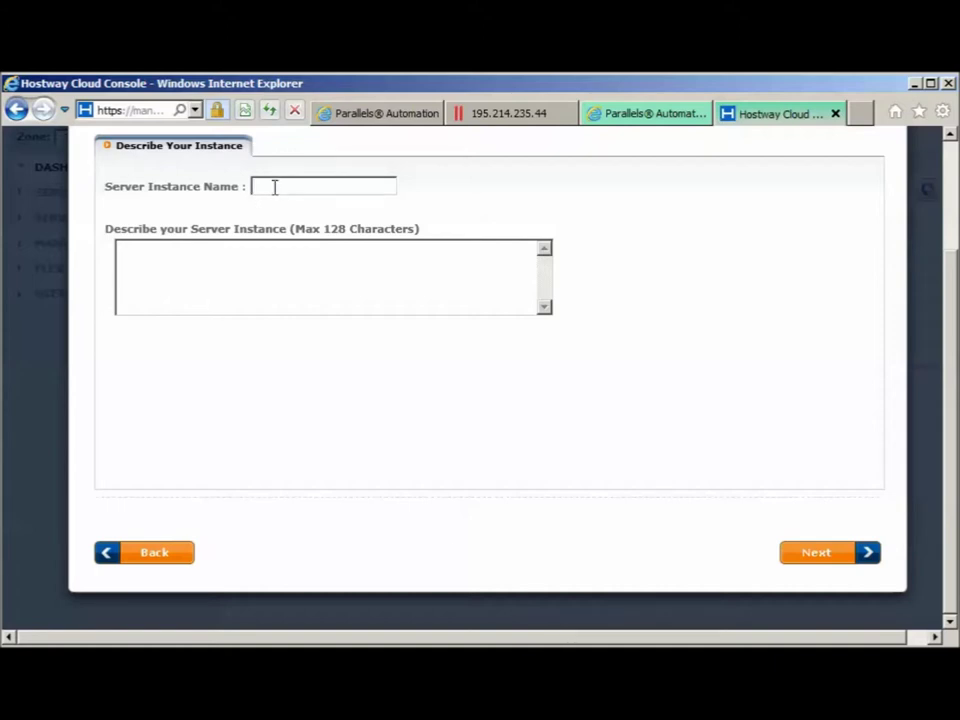
text(DemoTest2)
key(BackSpace)
text(1)
key(Tab)
text(my demo)
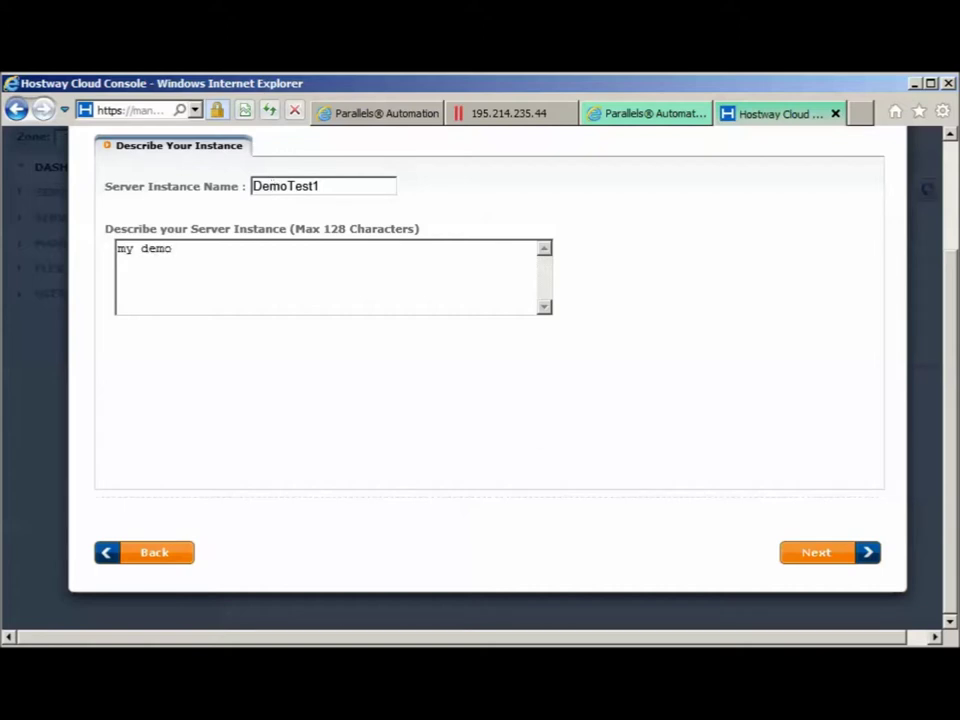
click(810, 555)
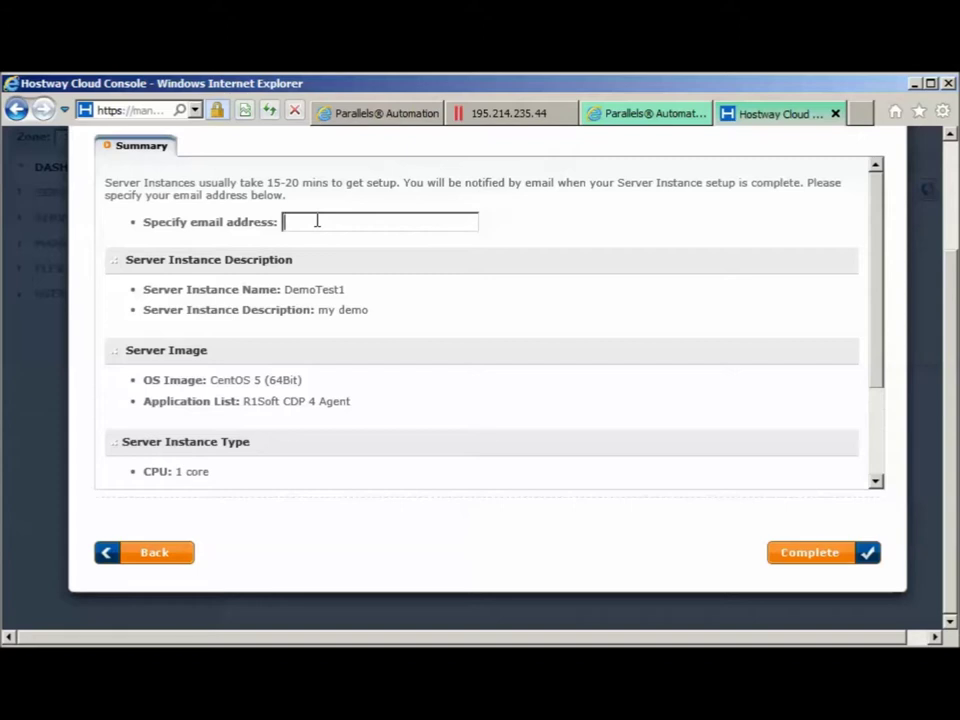
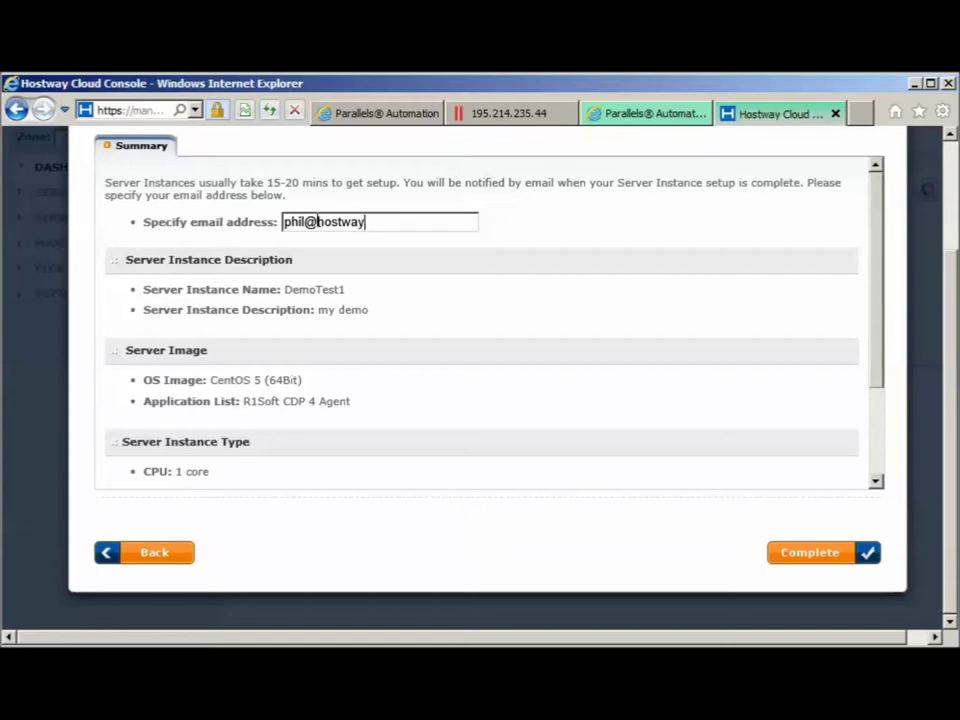
Enter the notification e-mail address on the Summary page and complete the DemoTest1 instance creation
click(806, 563)
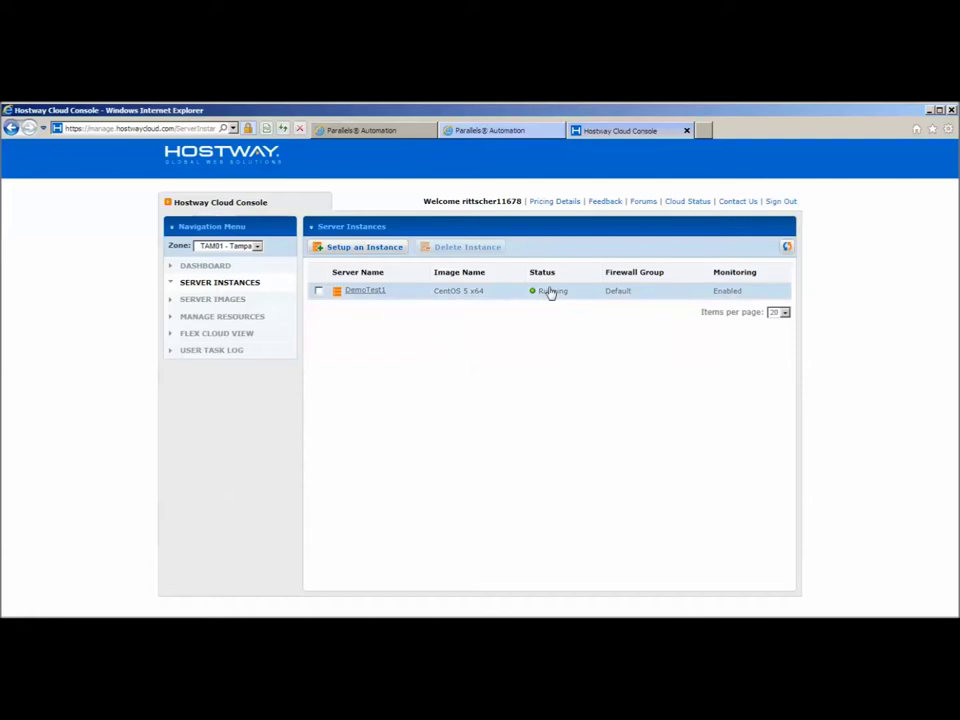
Open DemoTest1 from the Server Instances list to view its Overview tab
click(367, 292)
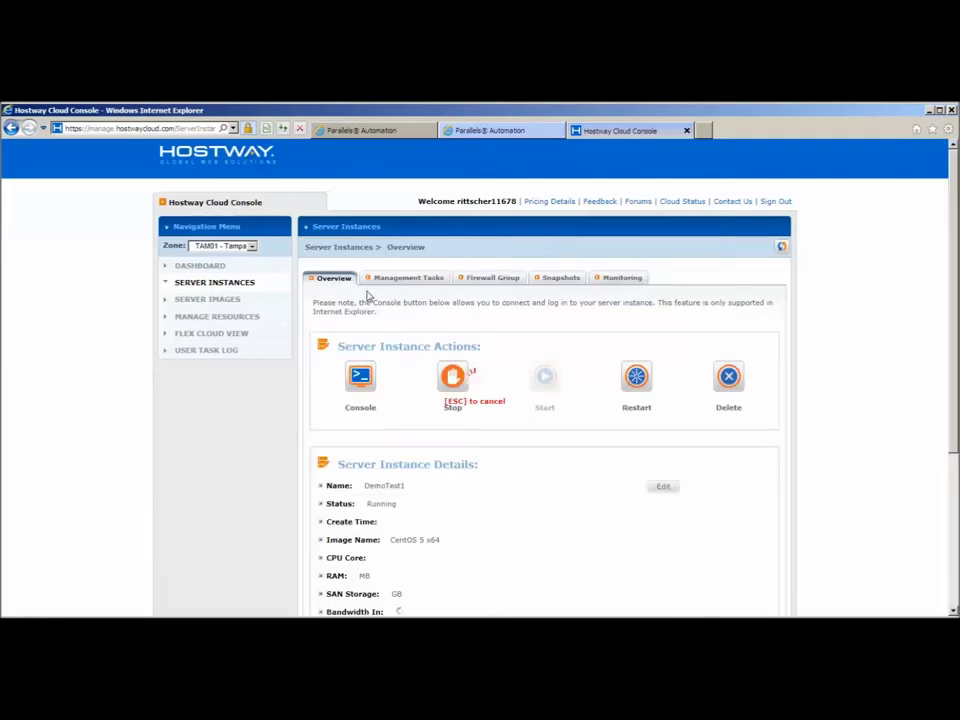